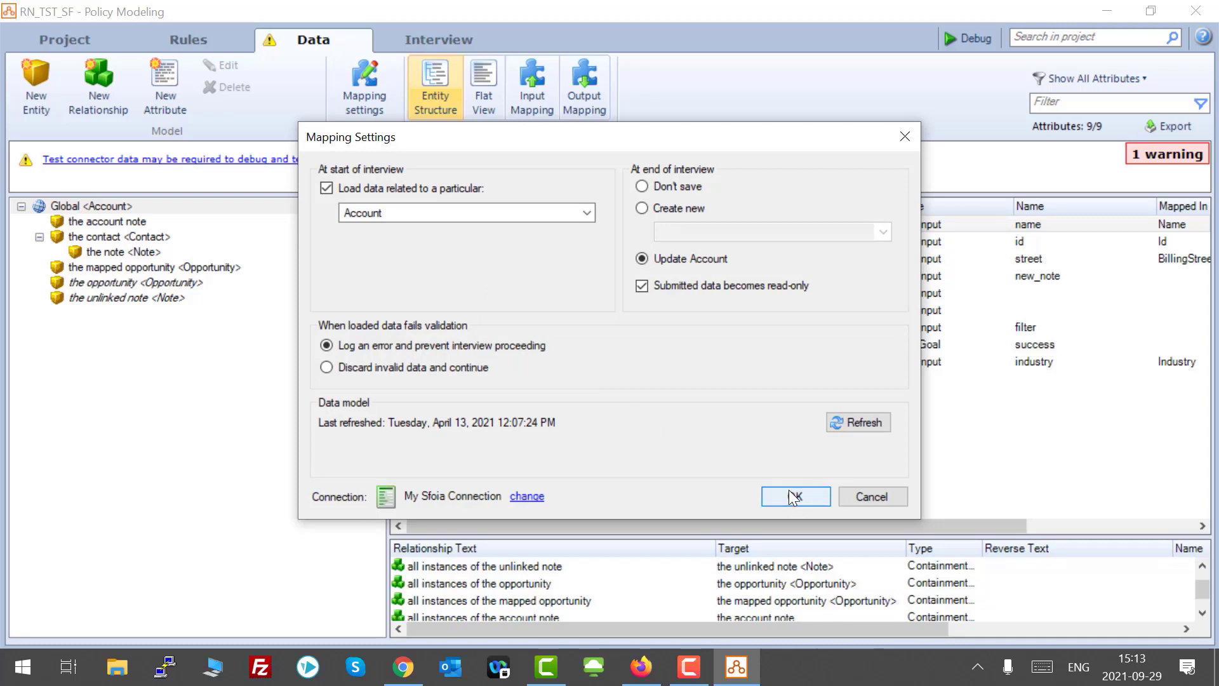
# Step: Close the mapping settings and review the interview screens in Stage 1, from Show Account Opportunities through Interview Complete
pyautogui.click(794, 496)
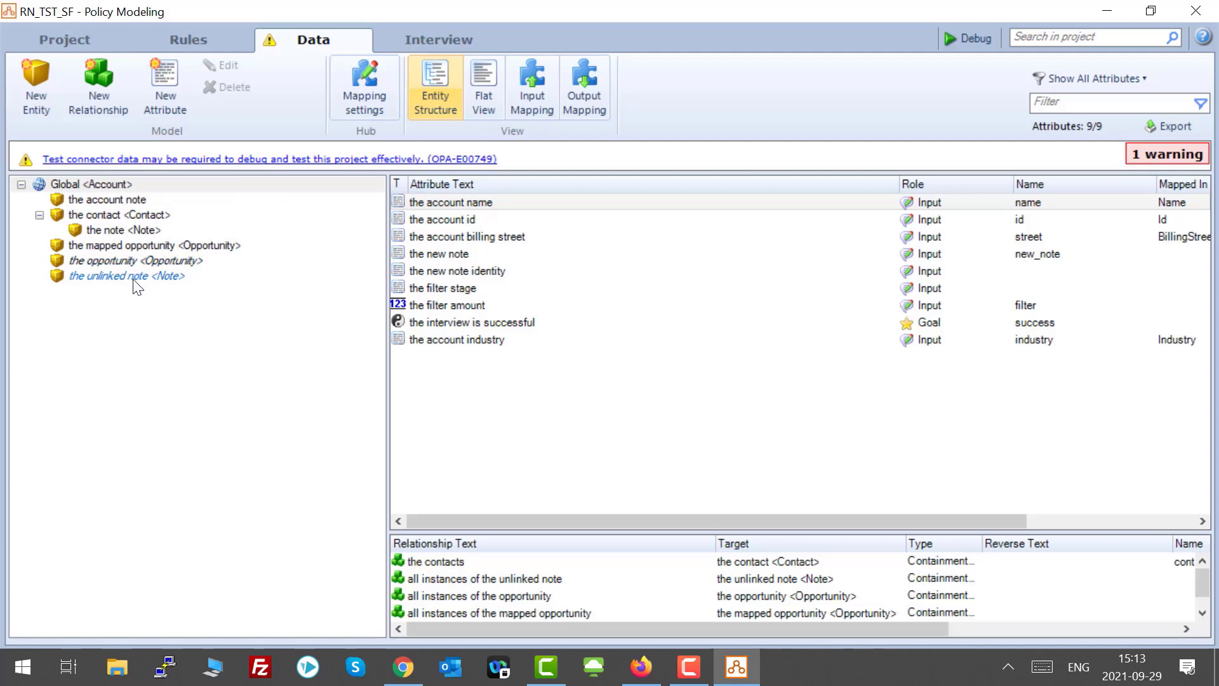
pyautogui.click(406, 42)
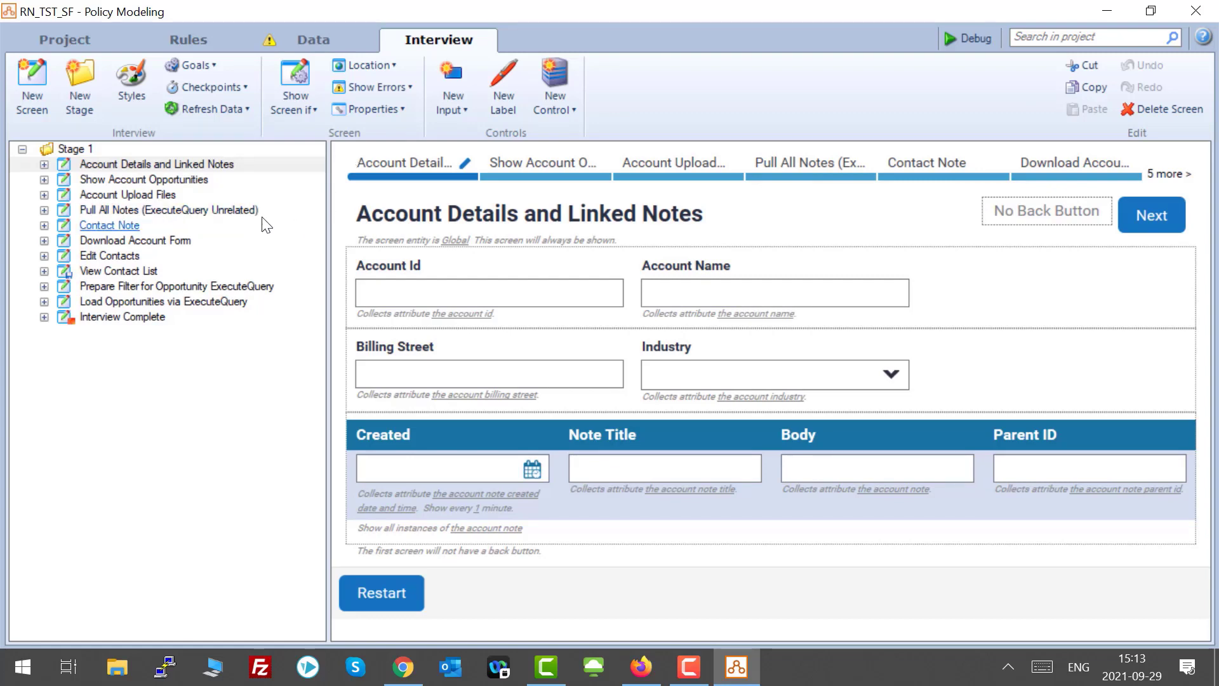
pyautogui.click(210, 179)
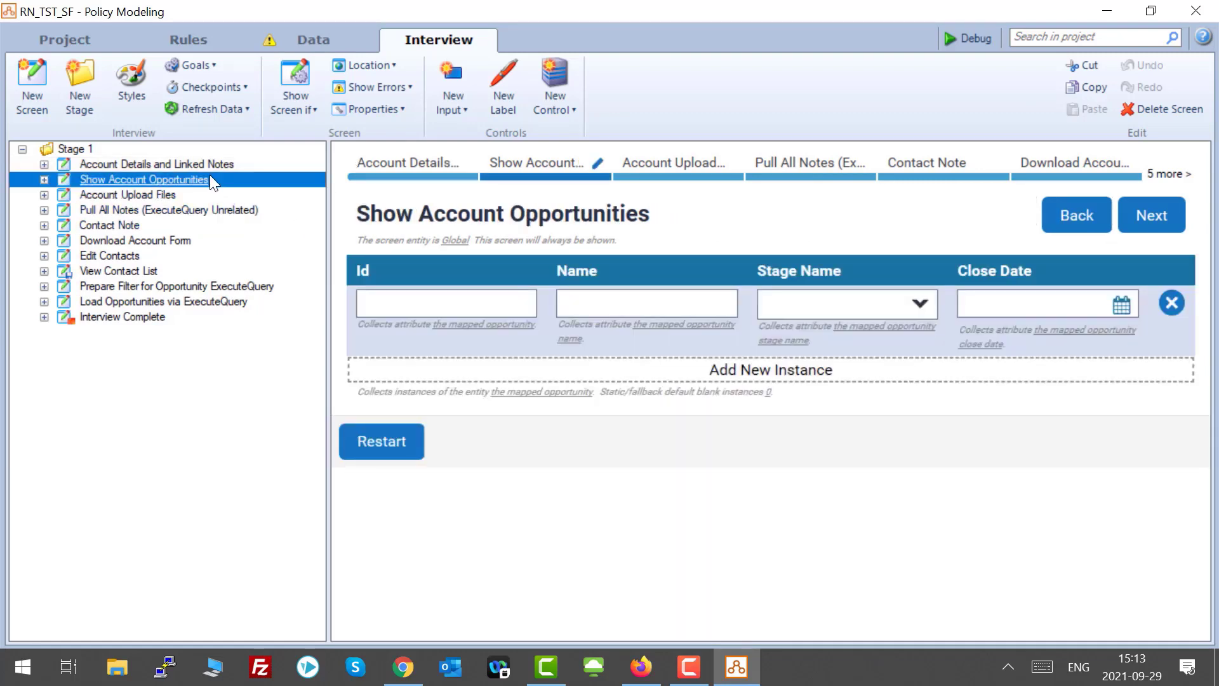
pyautogui.click(191, 195)
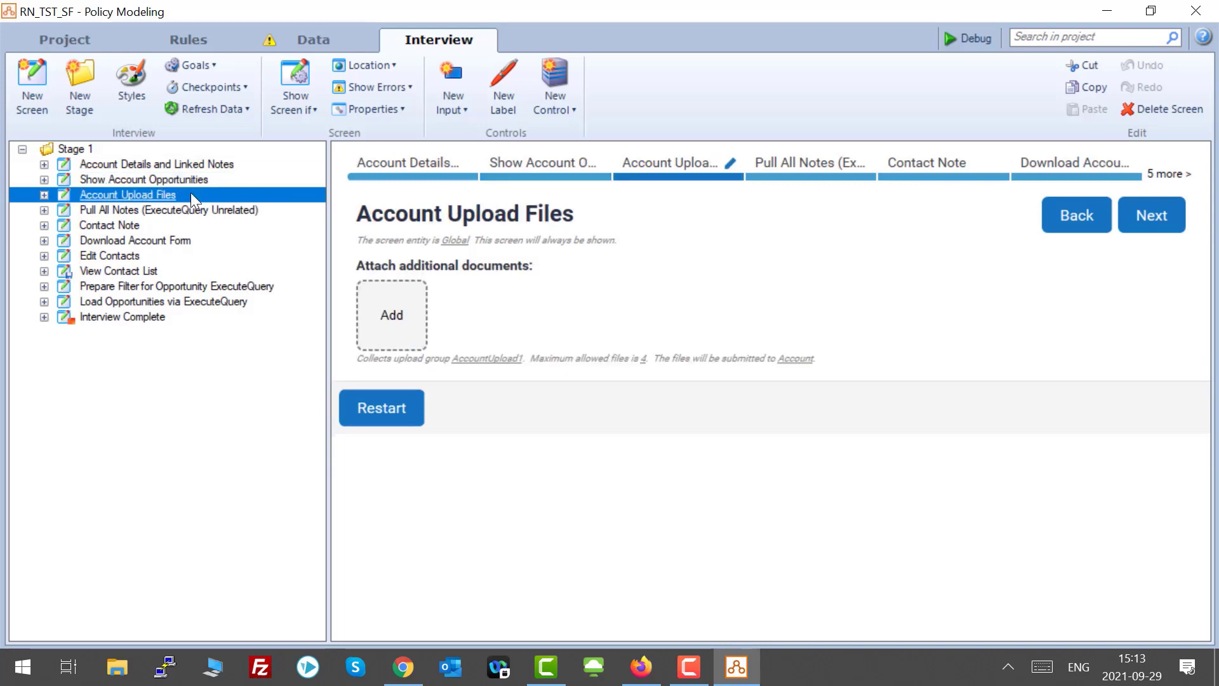
pyautogui.click(193, 203)
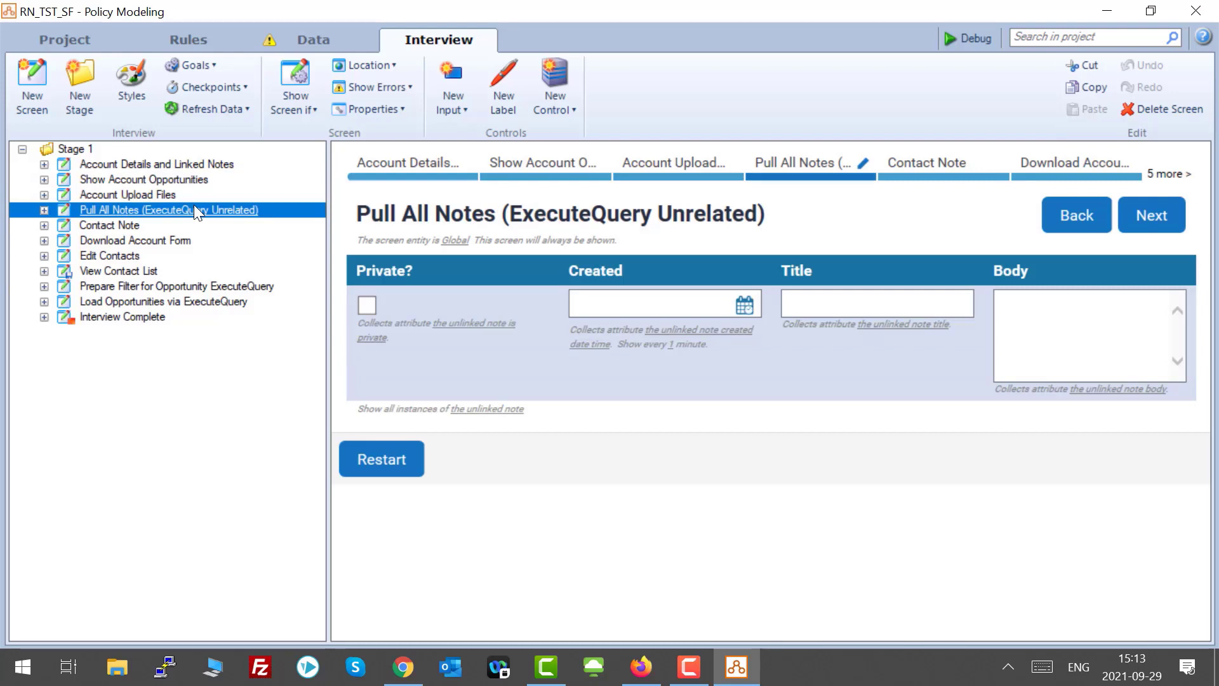
pyautogui.click(147, 227)
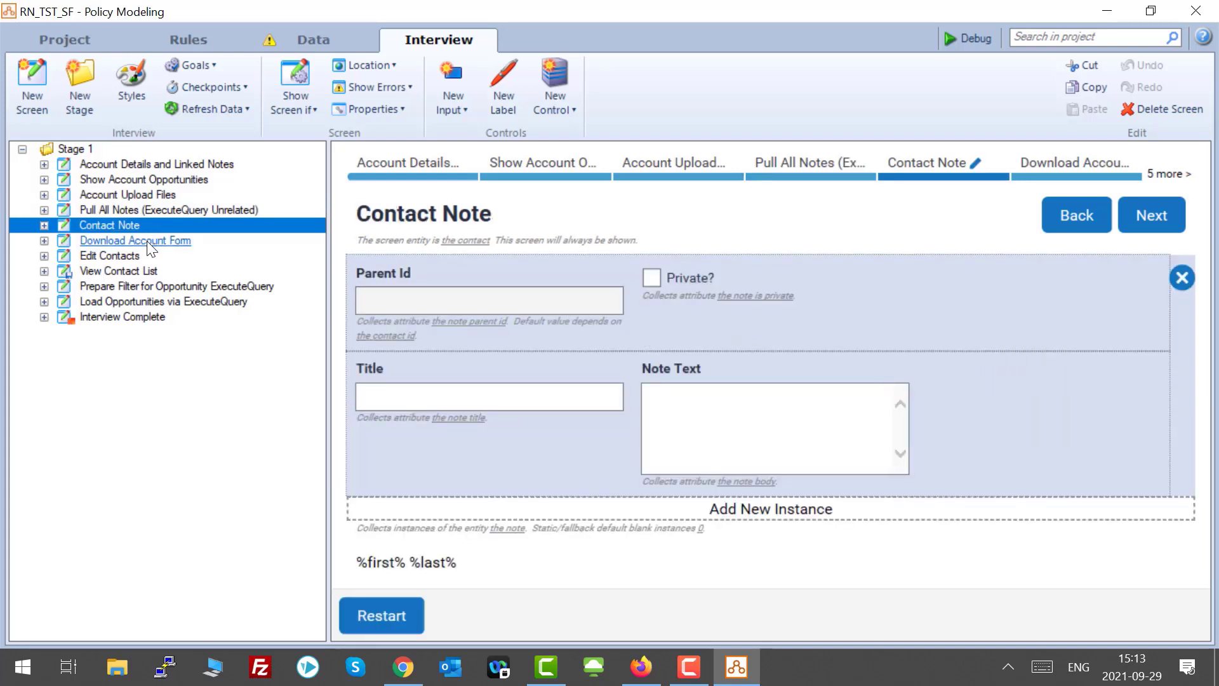
pyautogui.click(147, 241)
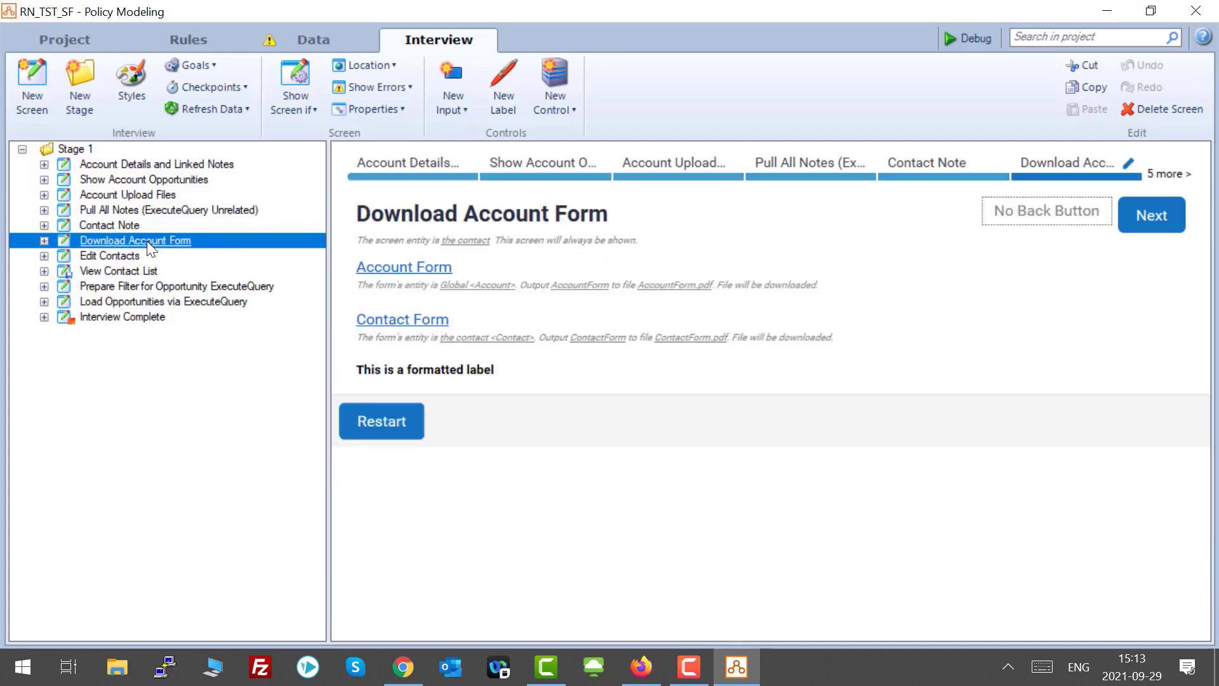
pyautogui.click(135, 252)
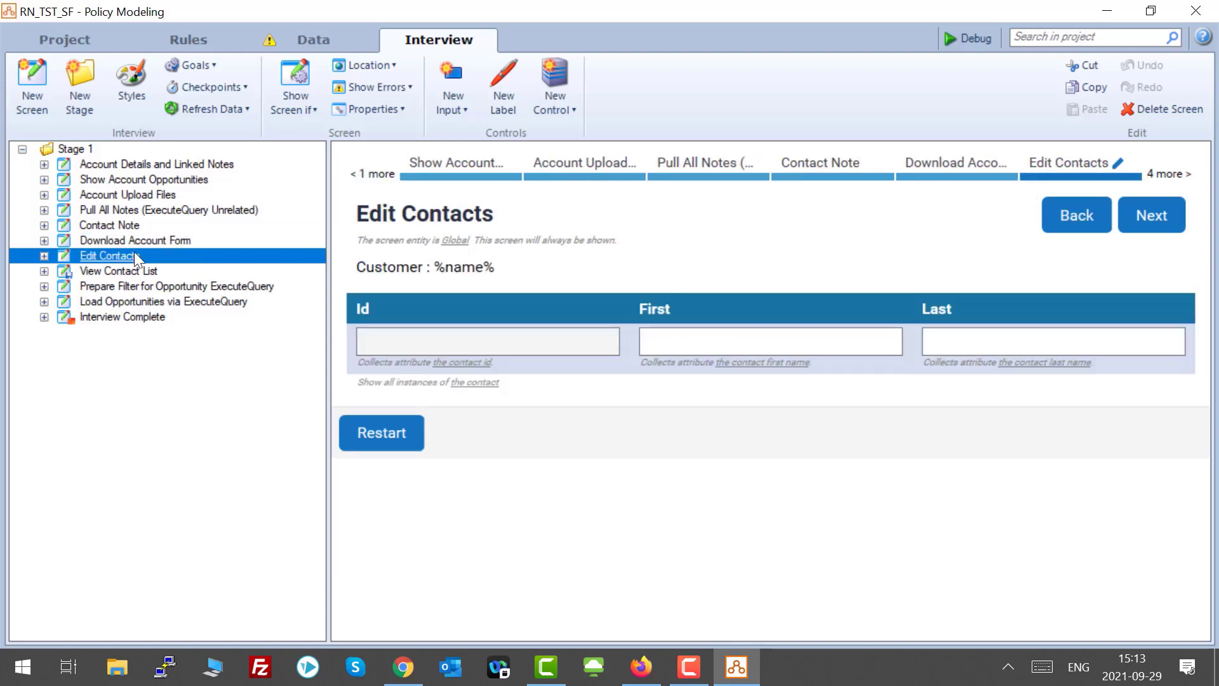
pyautogui.click(130, 272)
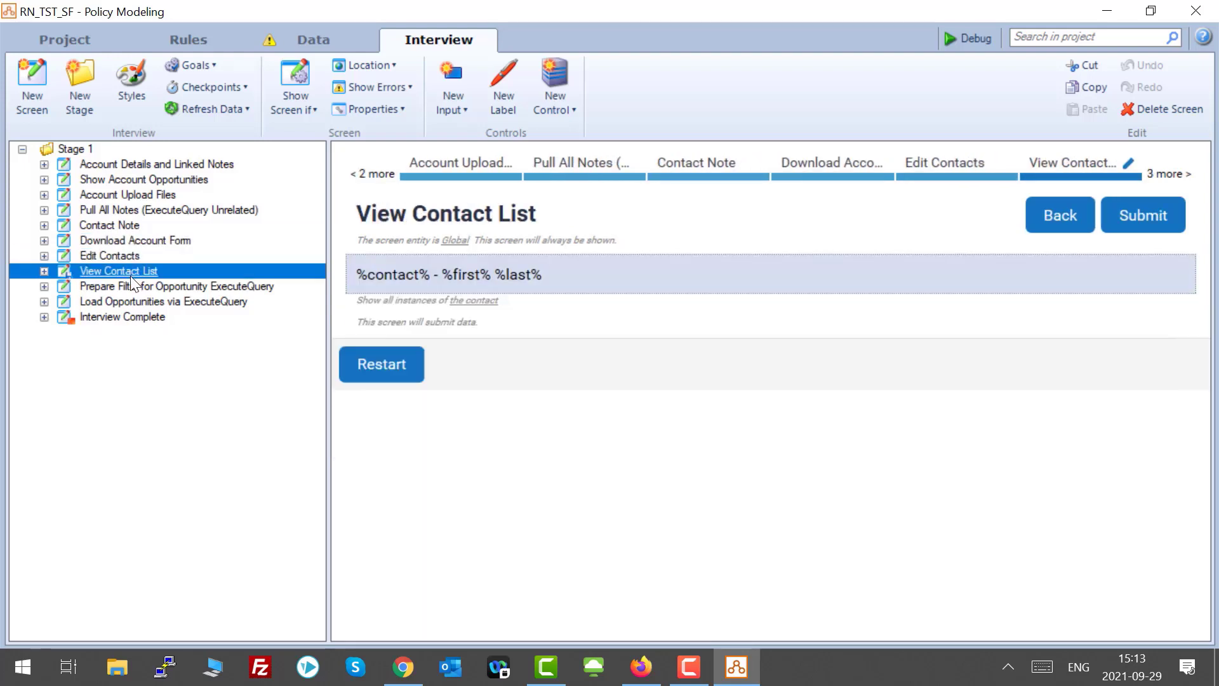
pyautogui.click(139, 288)
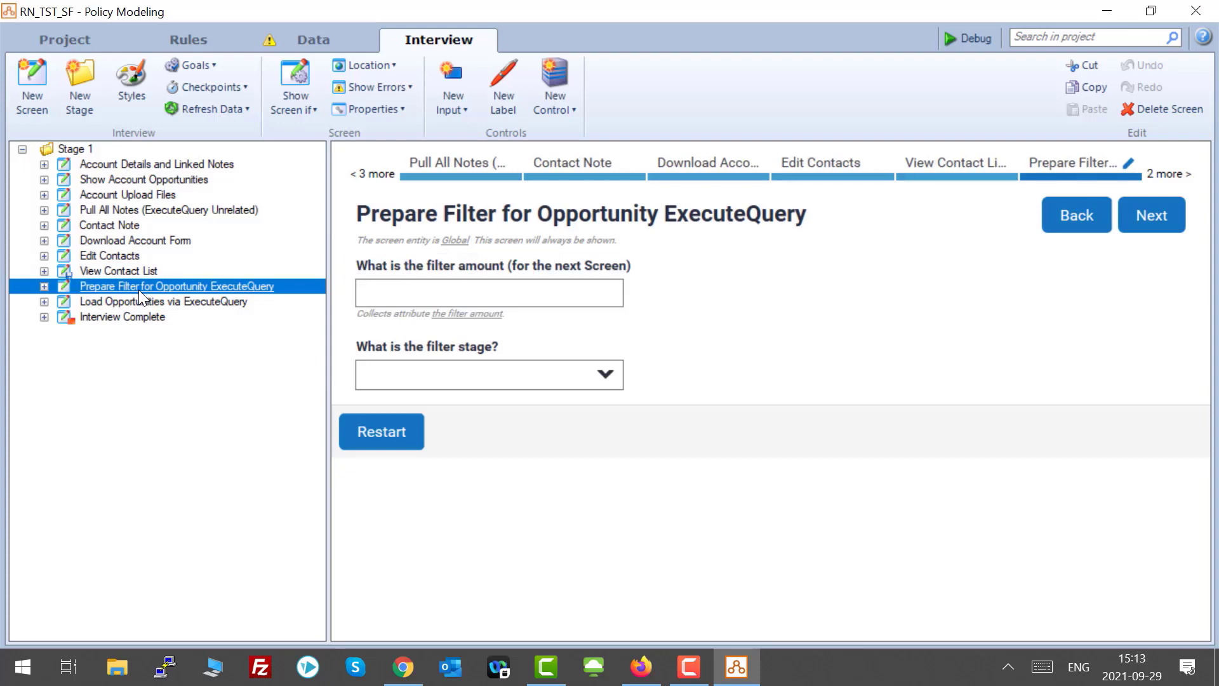
pyautogui.click(149, 303)
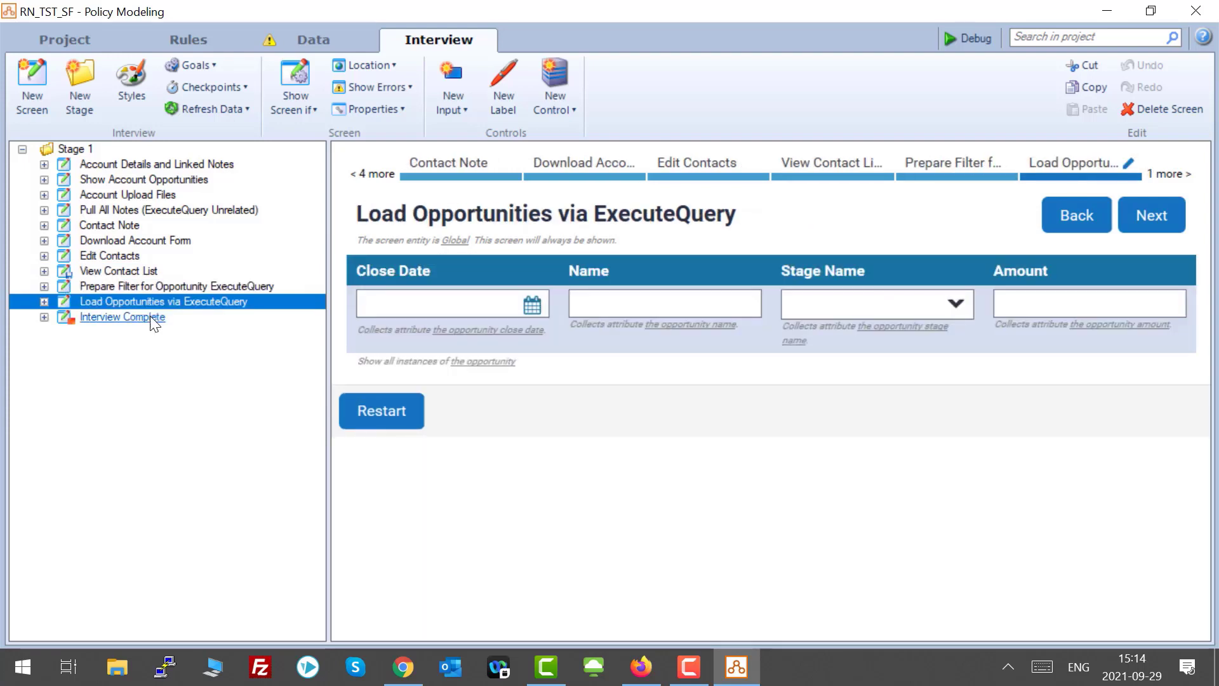
pyautogui.click(150, 318)
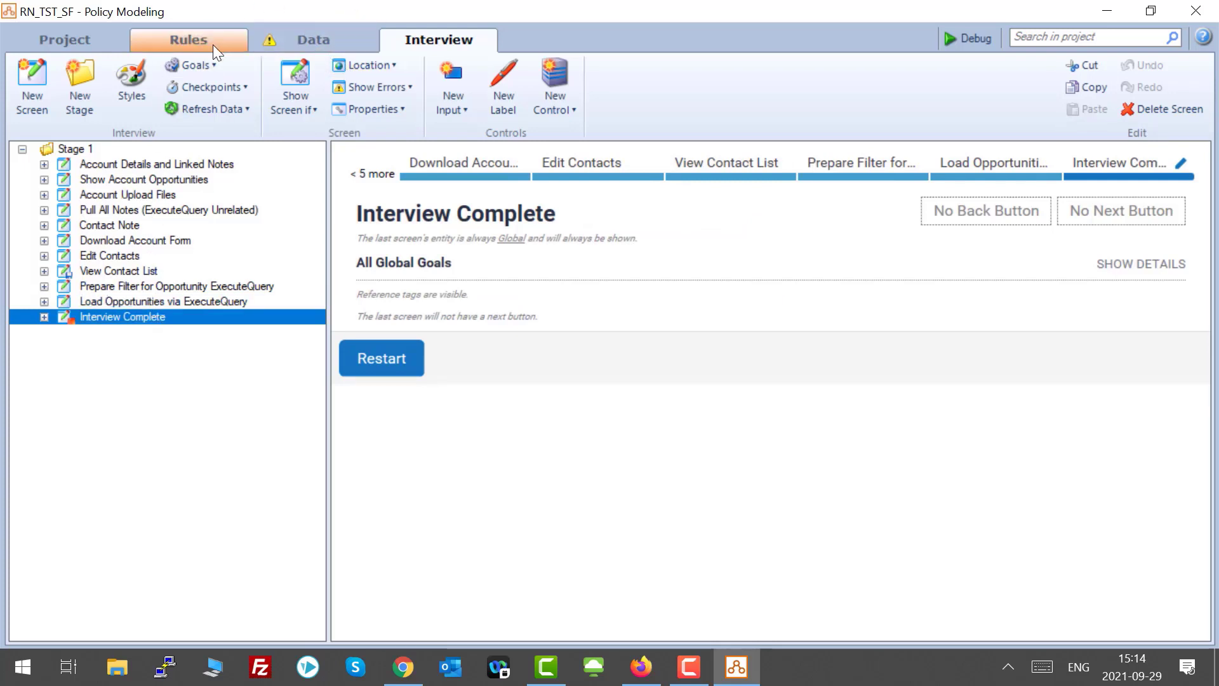
# Step: Inspect the mapping, limit and load conditions of the unlinked note and the opportunity entities in the data model
pyautogui.click(305, 36)
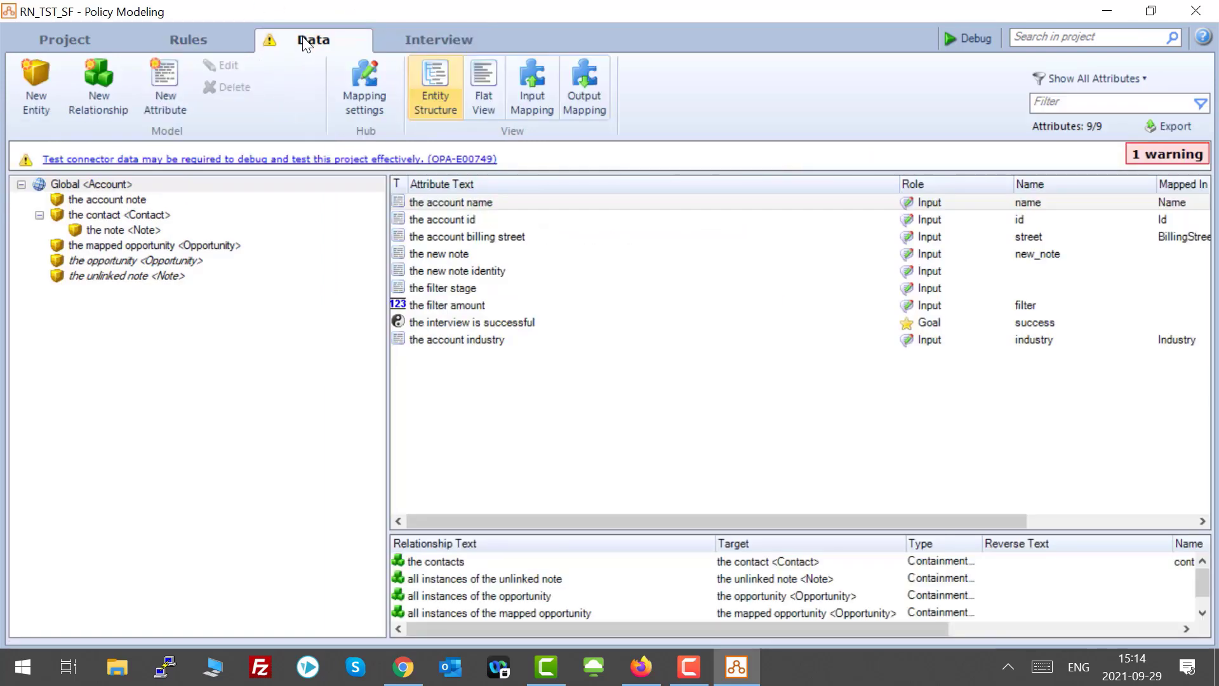
pyautogui.doubleClick(114, 280)
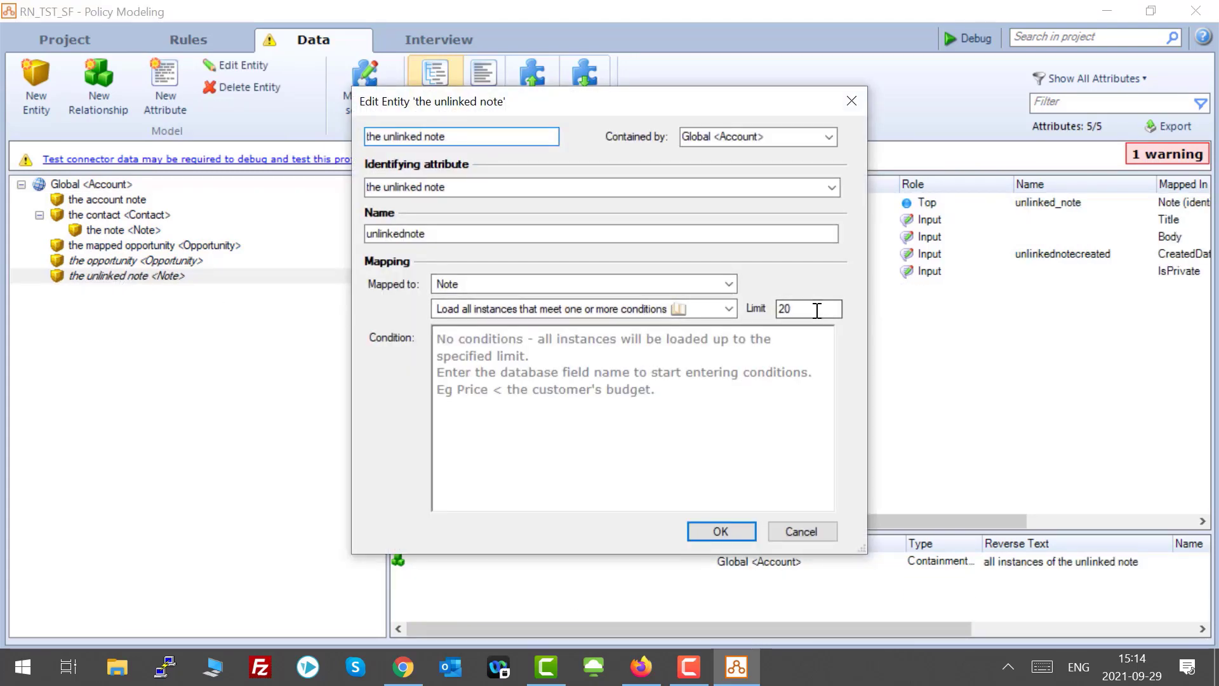
pyautogui.press('Return')
pyautogui.doubleClick(223, 261)
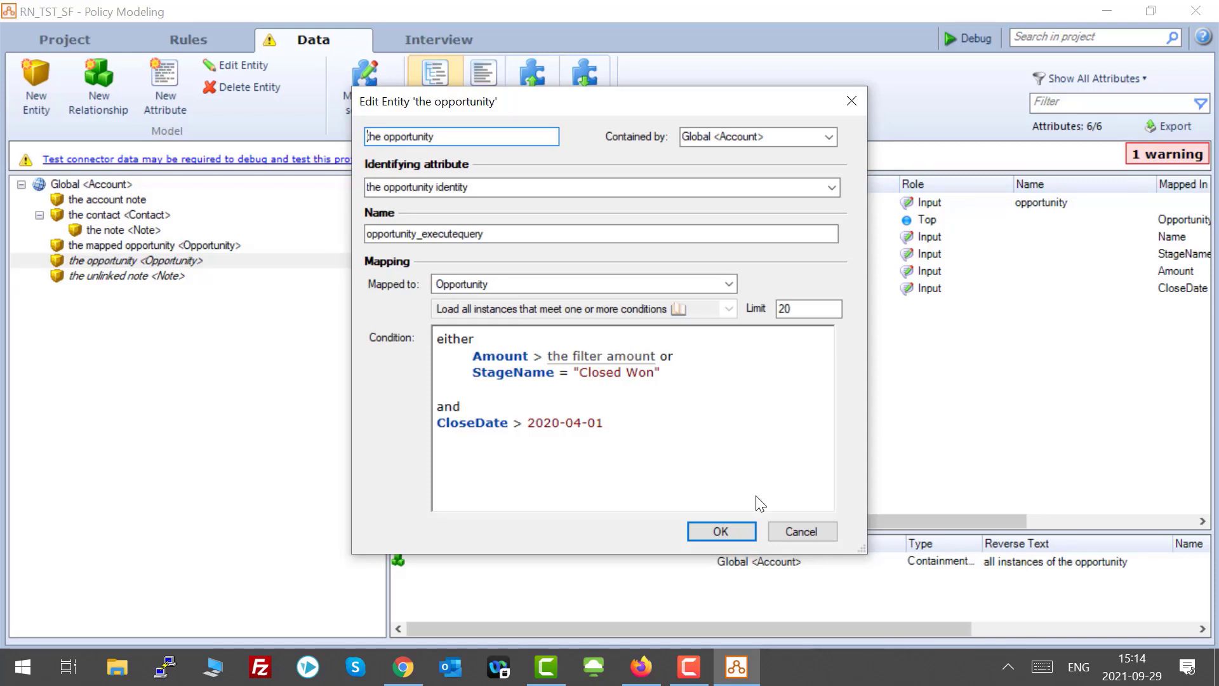
pyautogui.click(715, 527)
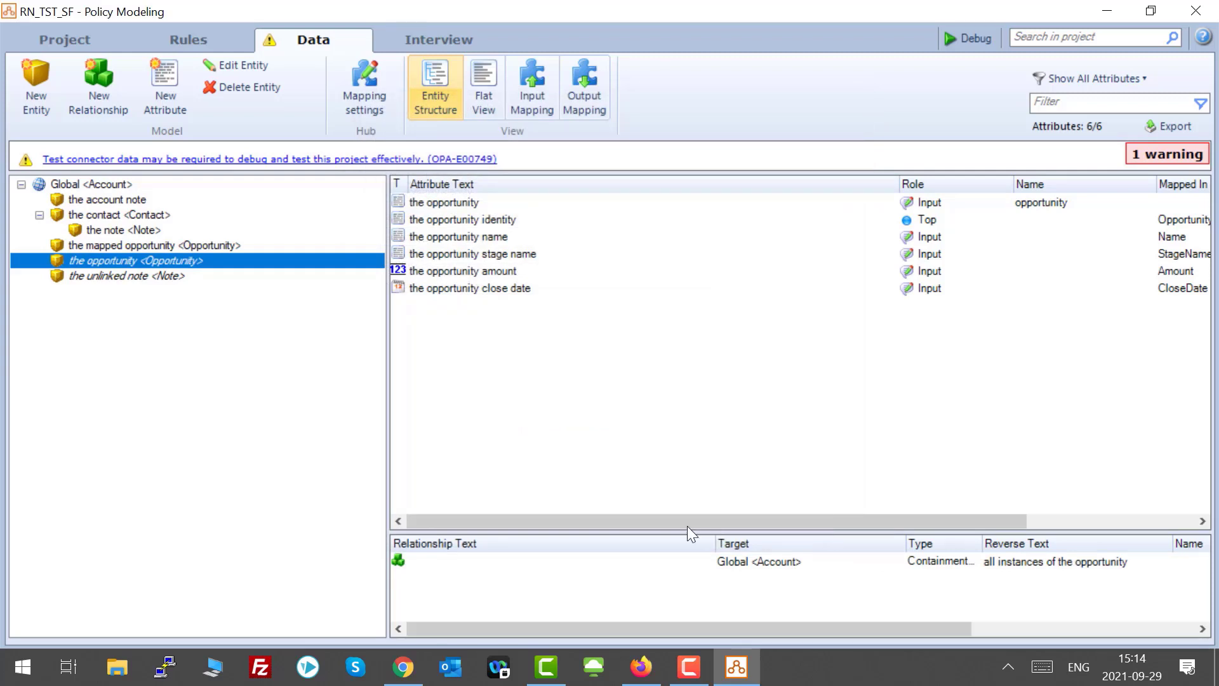
# Step: Set the interview checkpoints to be saved on every screen
pyautogui.click(418, 37)
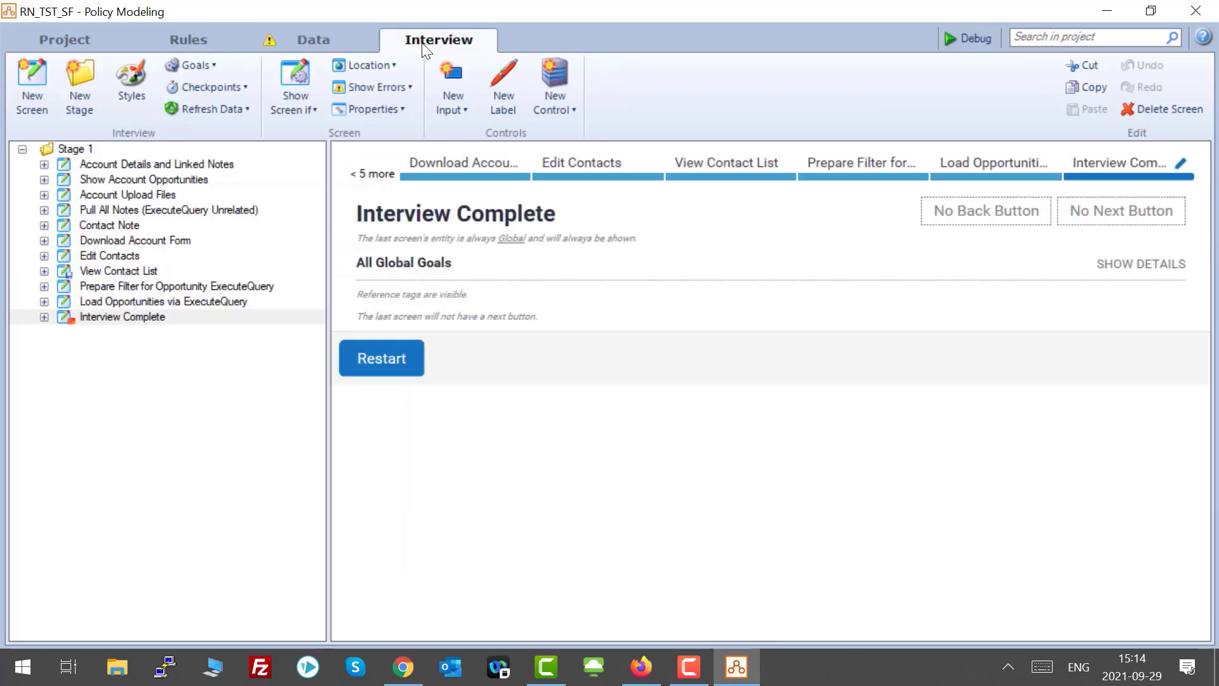
pyautogui.click(232, 89)
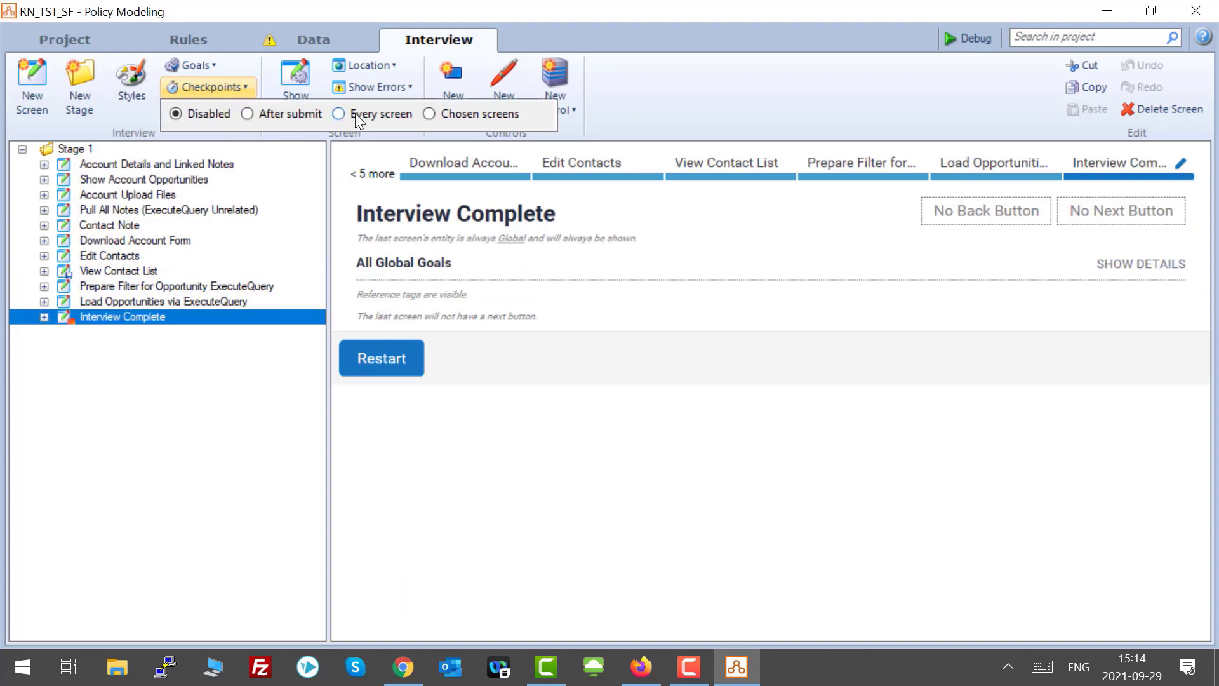
pyautogui.click(339, 114)
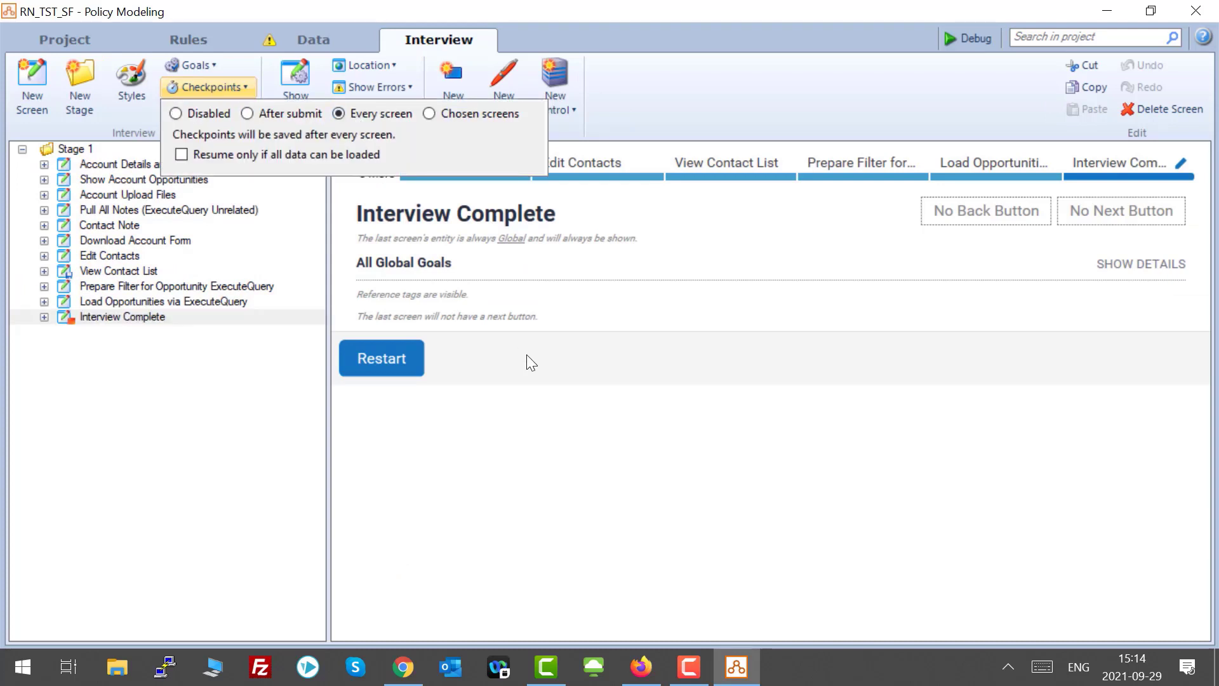
pyautogui.click(550, 429)
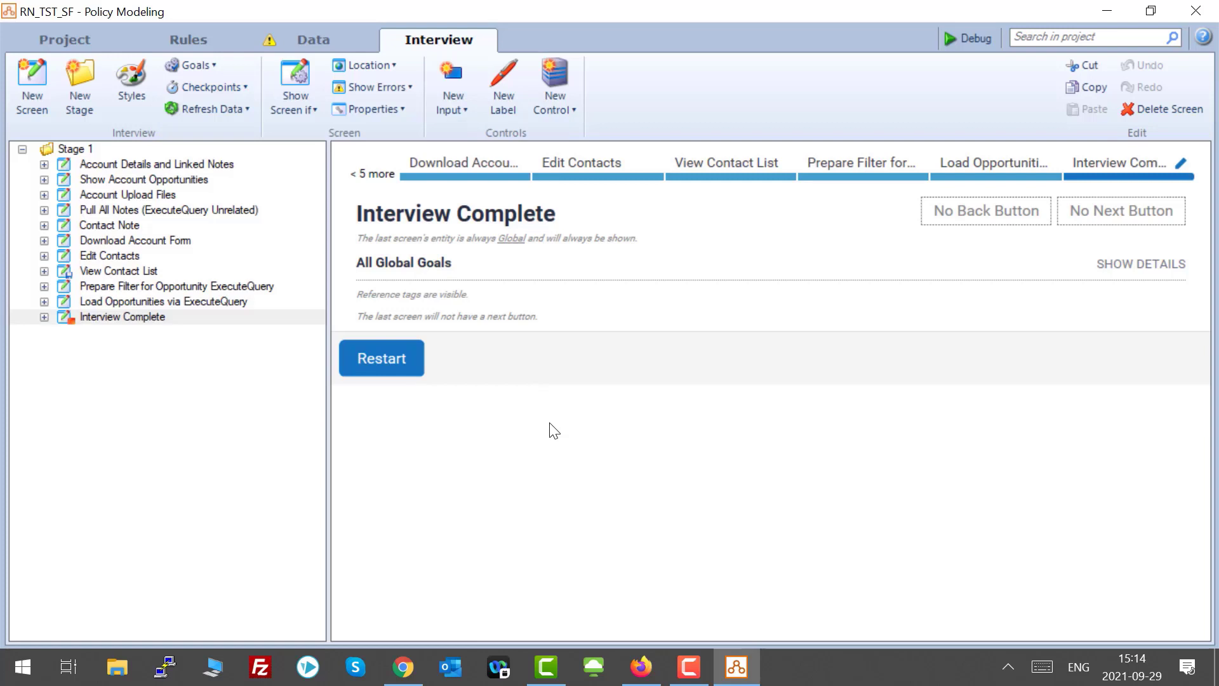
pyautogui.click(241, 85)
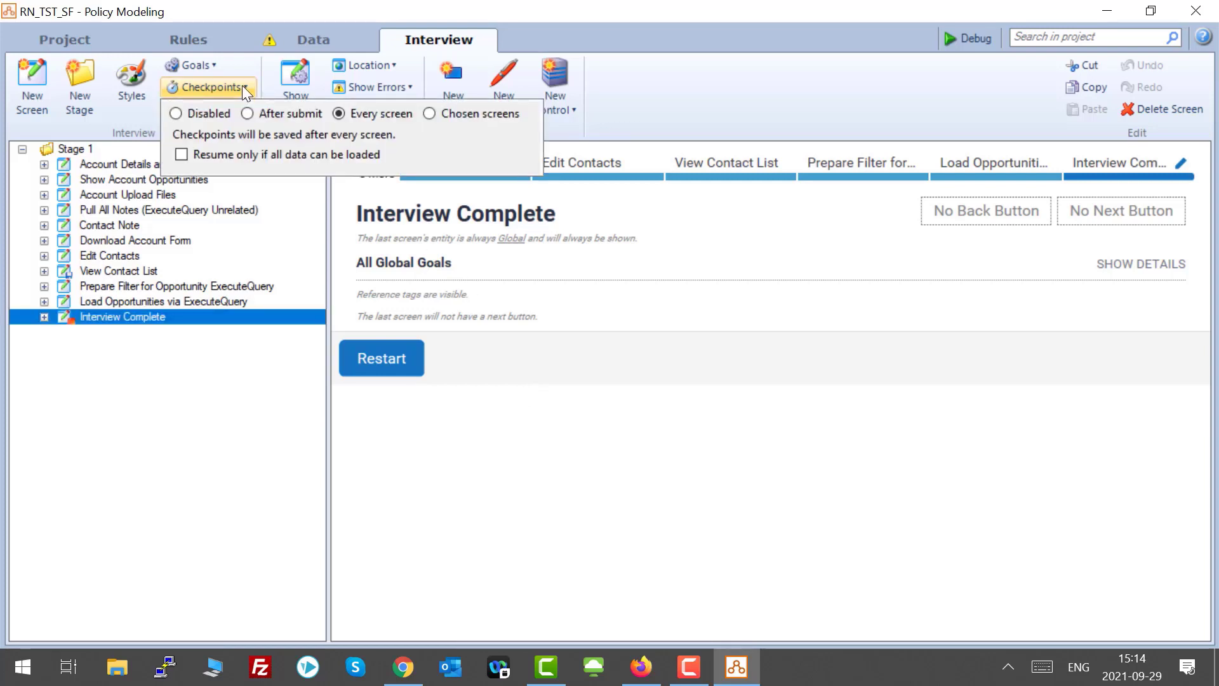
pyautogui.click(259, 6)
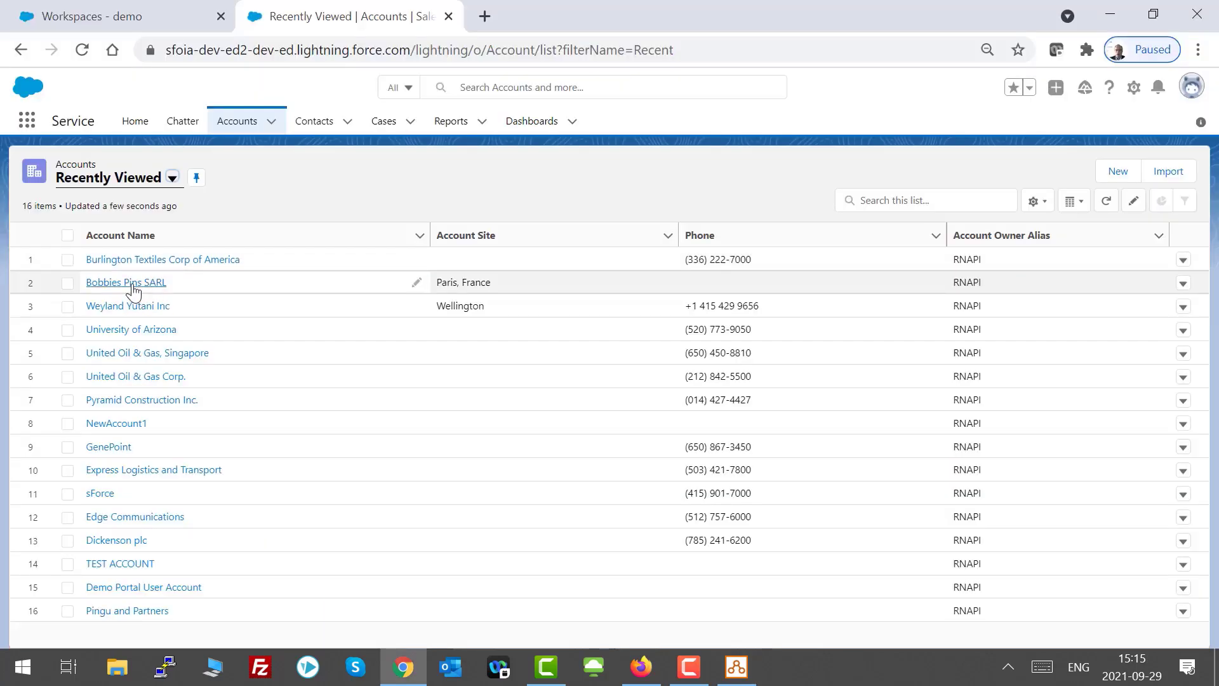
# Step: In Salesforce, open the Bobbies Pins SARL account and open its record page for editing in Lightning App Builder
pyautogui.click(132, 284)
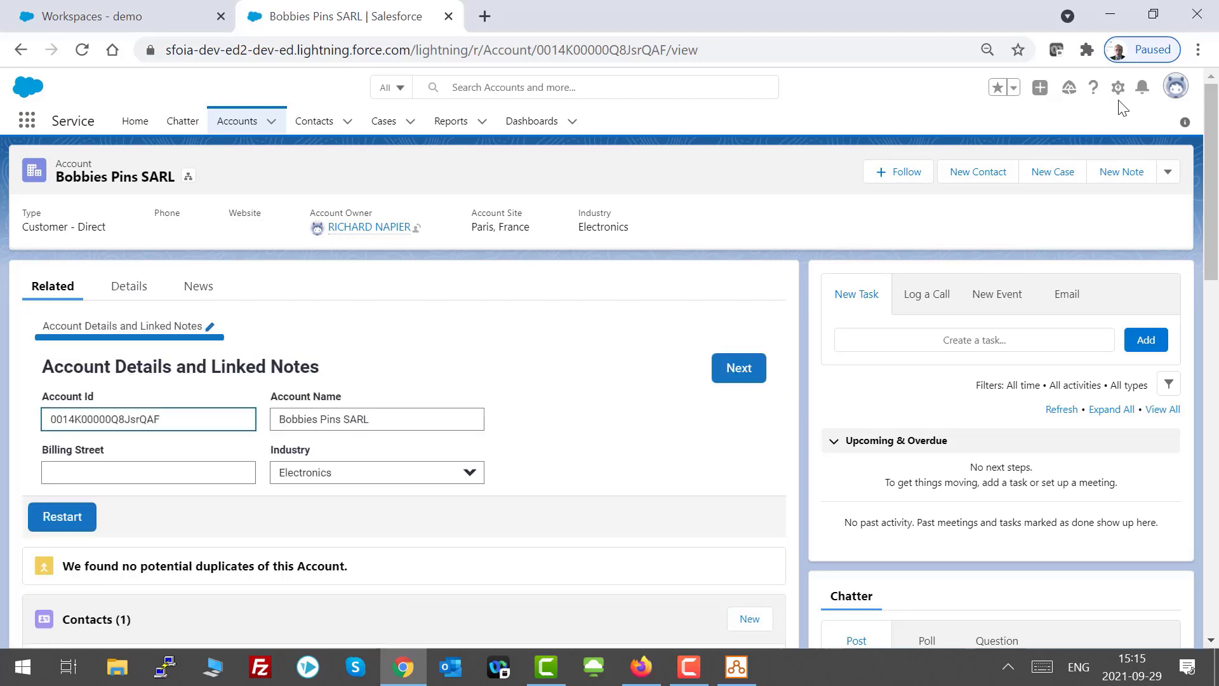
pyautogui.click(1119, 88)
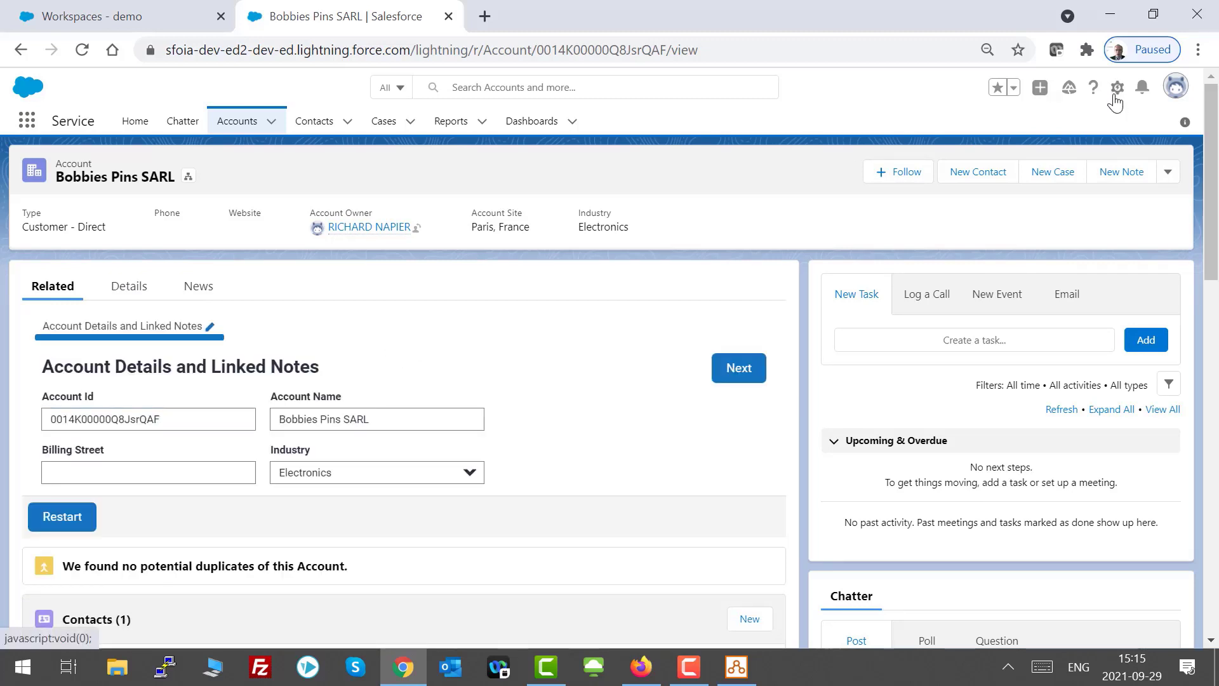
pyautogui.click(1041, 263)
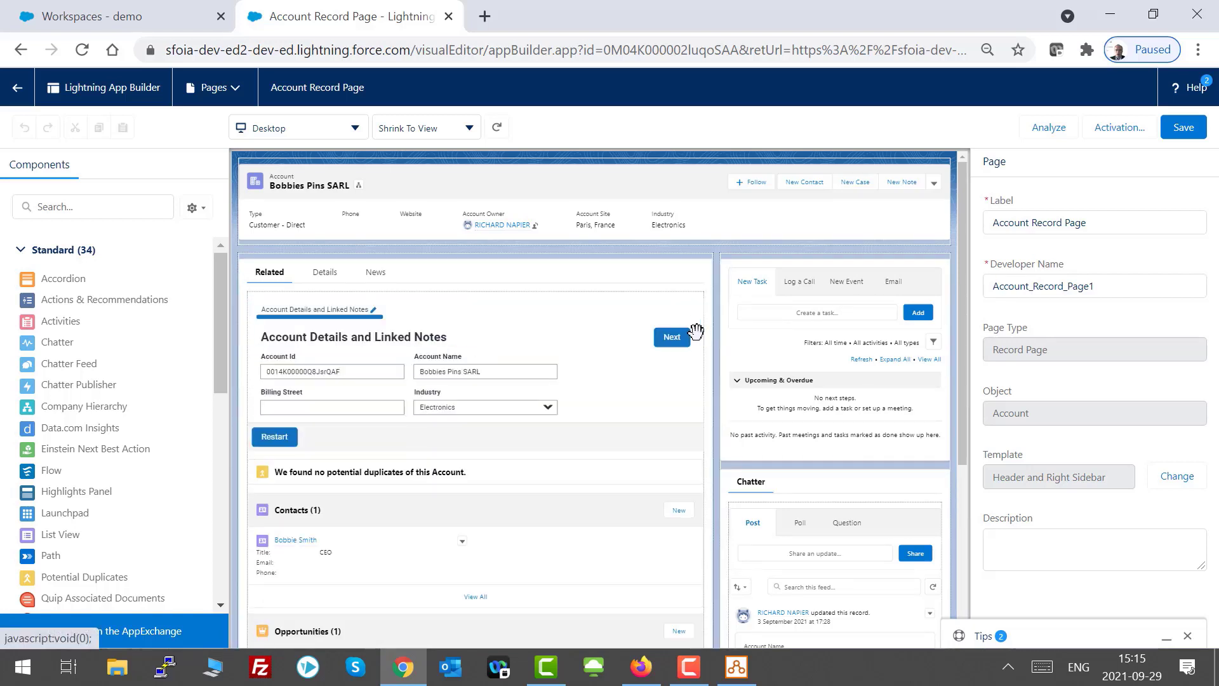
# Step: Set the Sofia Wrapper component's launch method to resumeCheckpointOrStartNew and save the Account Record Page
pyautogui.click(597, 335)
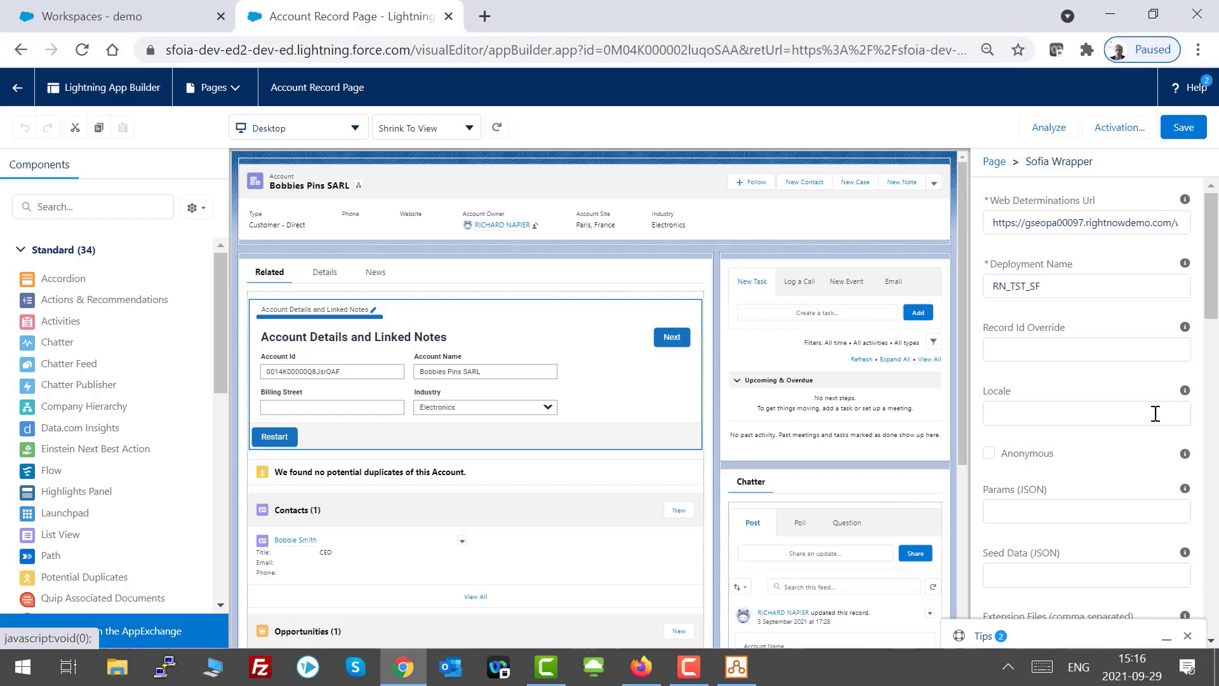
pyautogui.moveTo(1213, 266); pyautogui.dragTo(1216, 350)
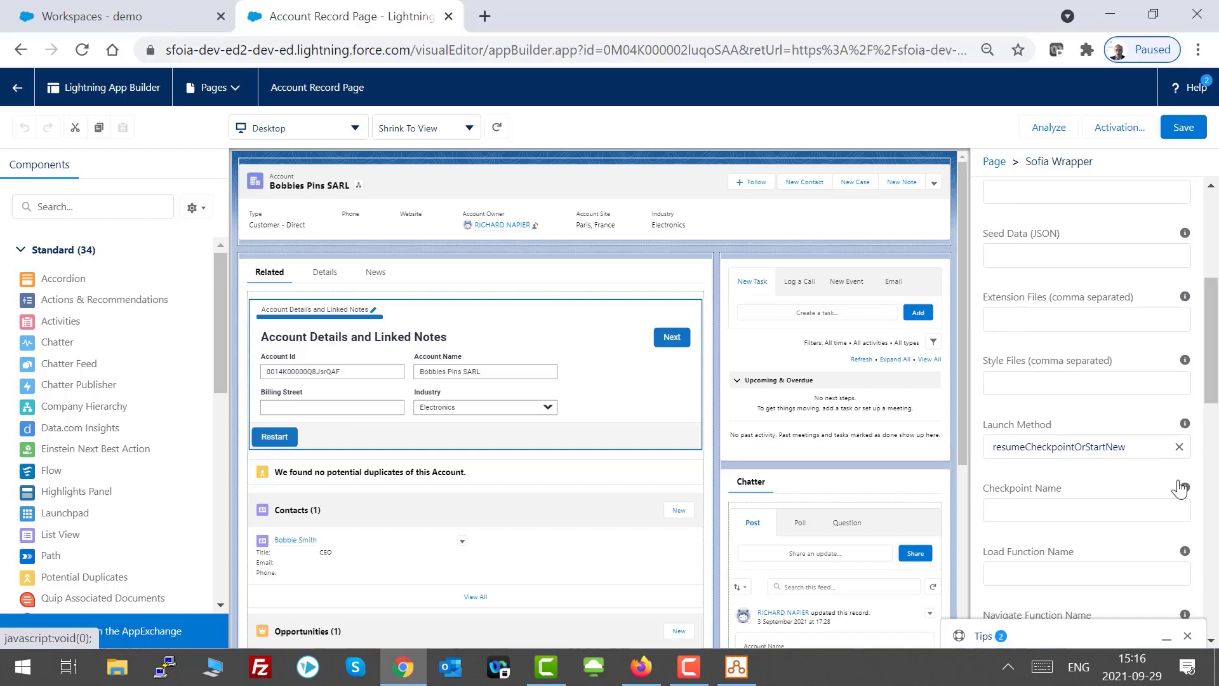
pyautogui.click(1179, 447)
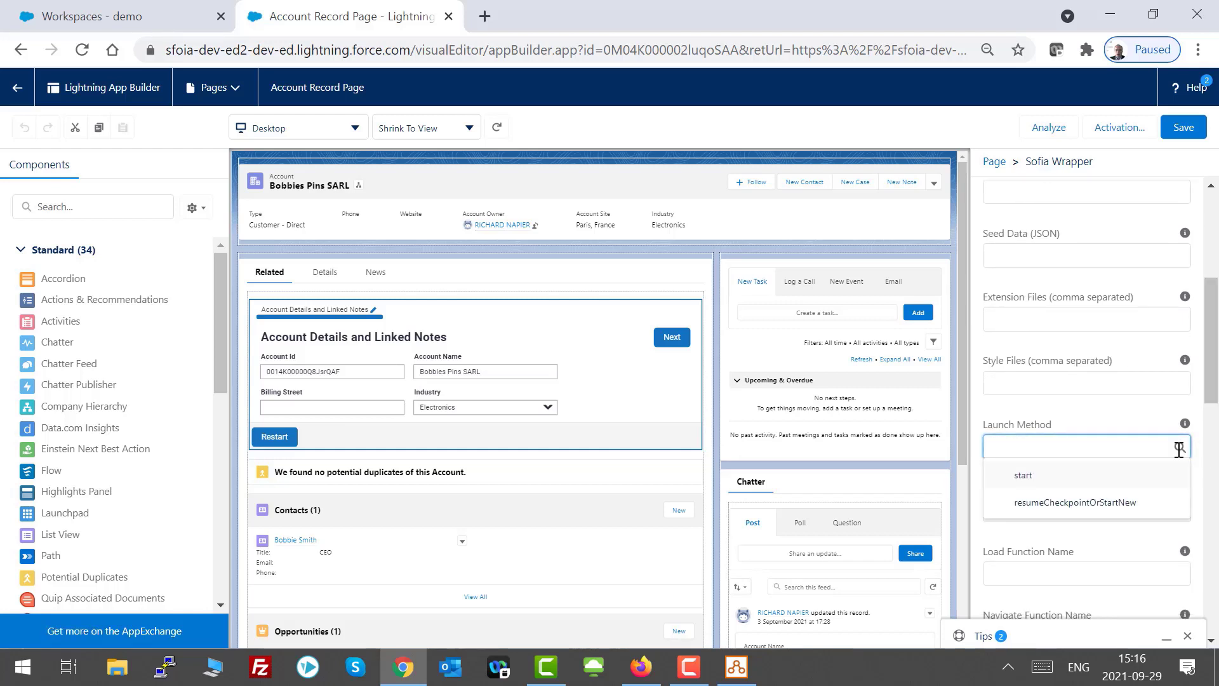
pyautogui.click(1134, 506)
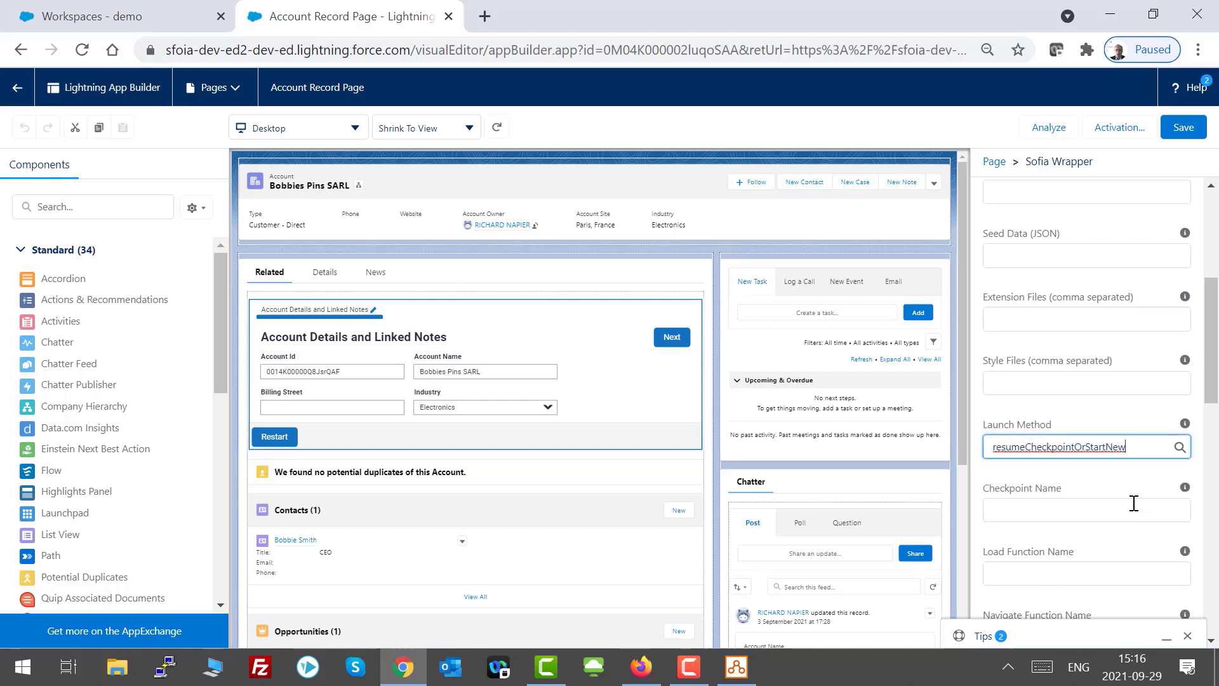
pyautogui.click(1182, 129)
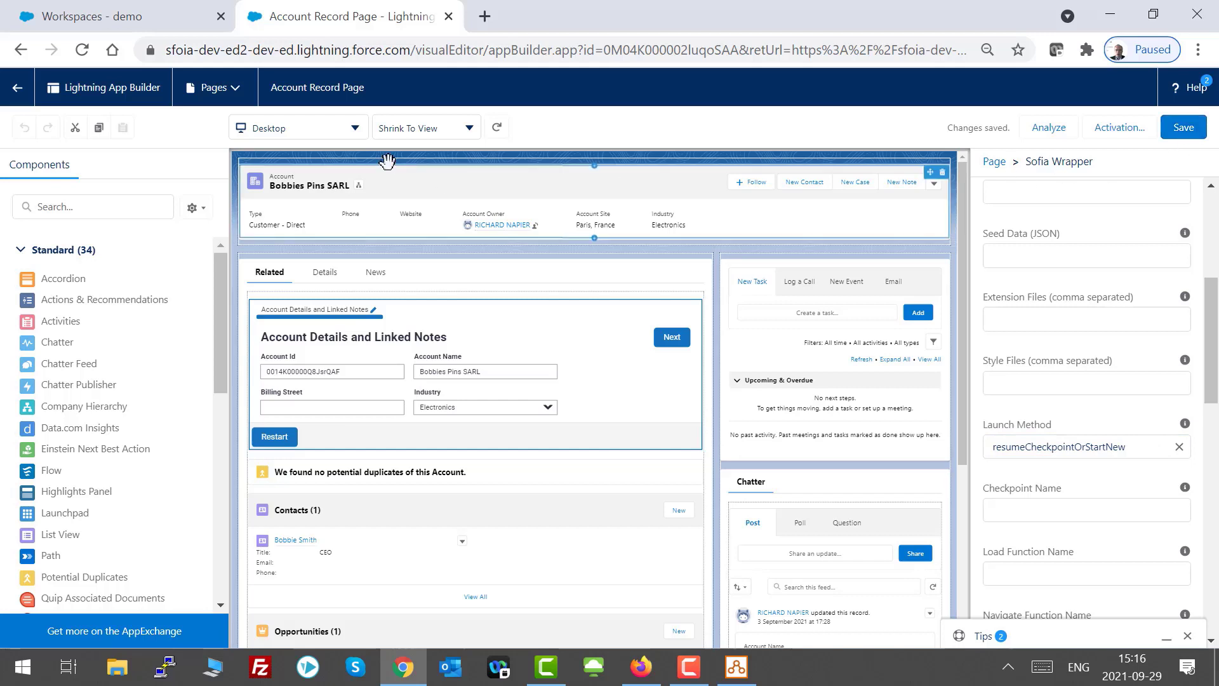
# Step: Return to the Bobbies Pins SARL account record and look through its contacts, opportunities, cases, and notes and attachments
pyautogui.click(15, 89)
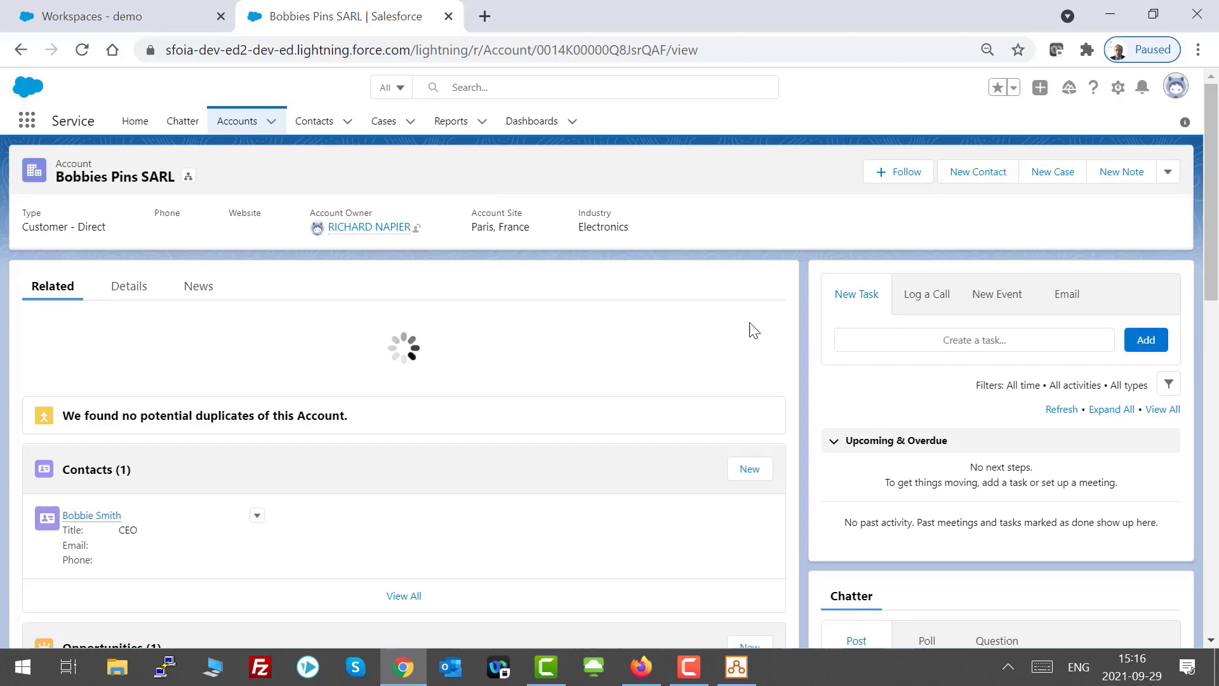
pyautogui.scroll(-6, 749, 327)
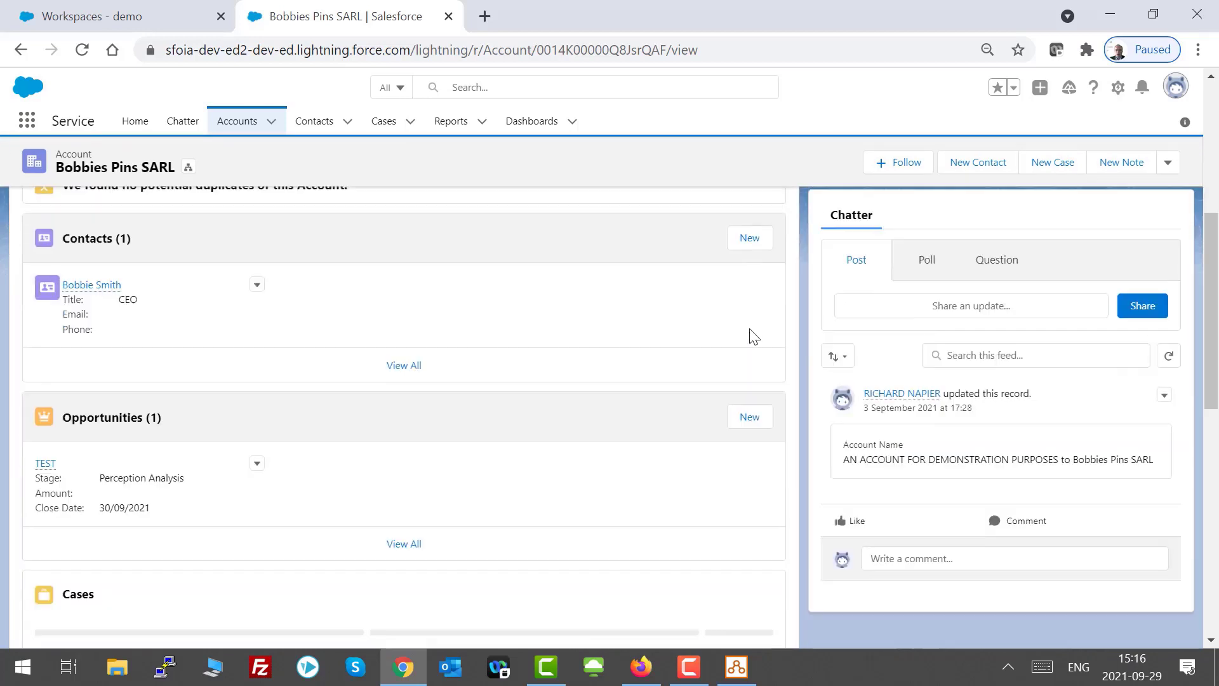
pyautogui.scroll(-3, 754, 336)
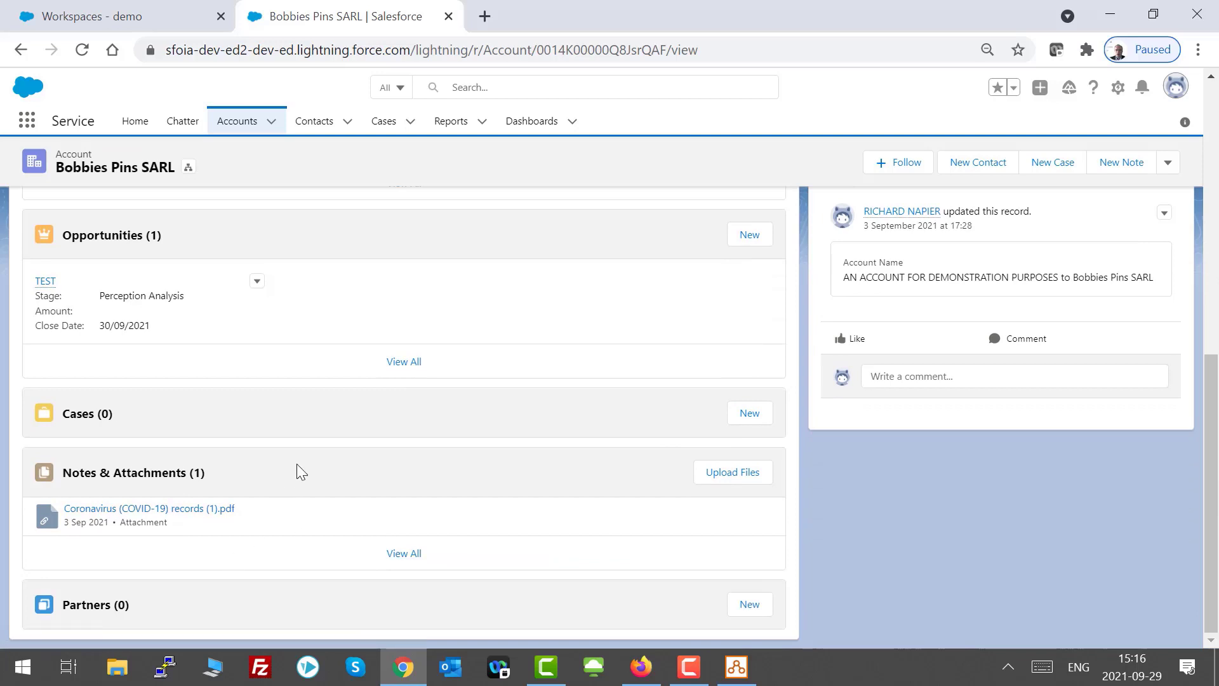
pyautogui.scroll(9, 348, 476)
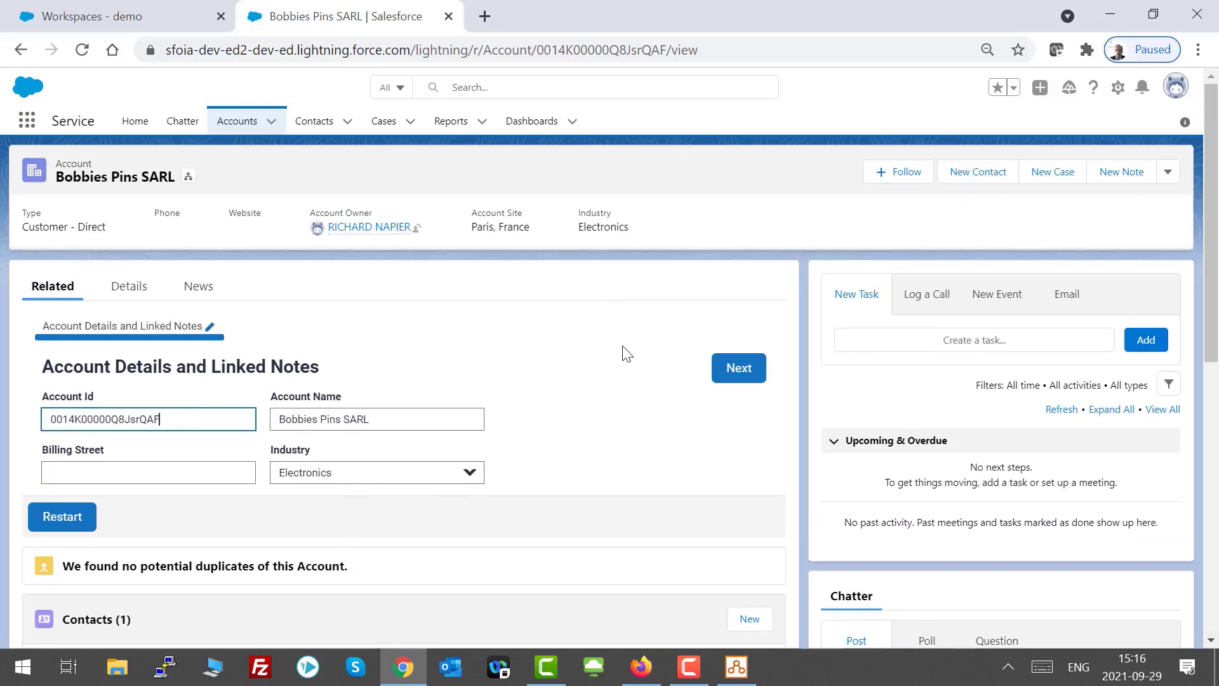
# Step: Fill in the mandatory billing street in the embedded interview and continue to the Show Account Opportunities screen
pyautogui.click(729, 371)
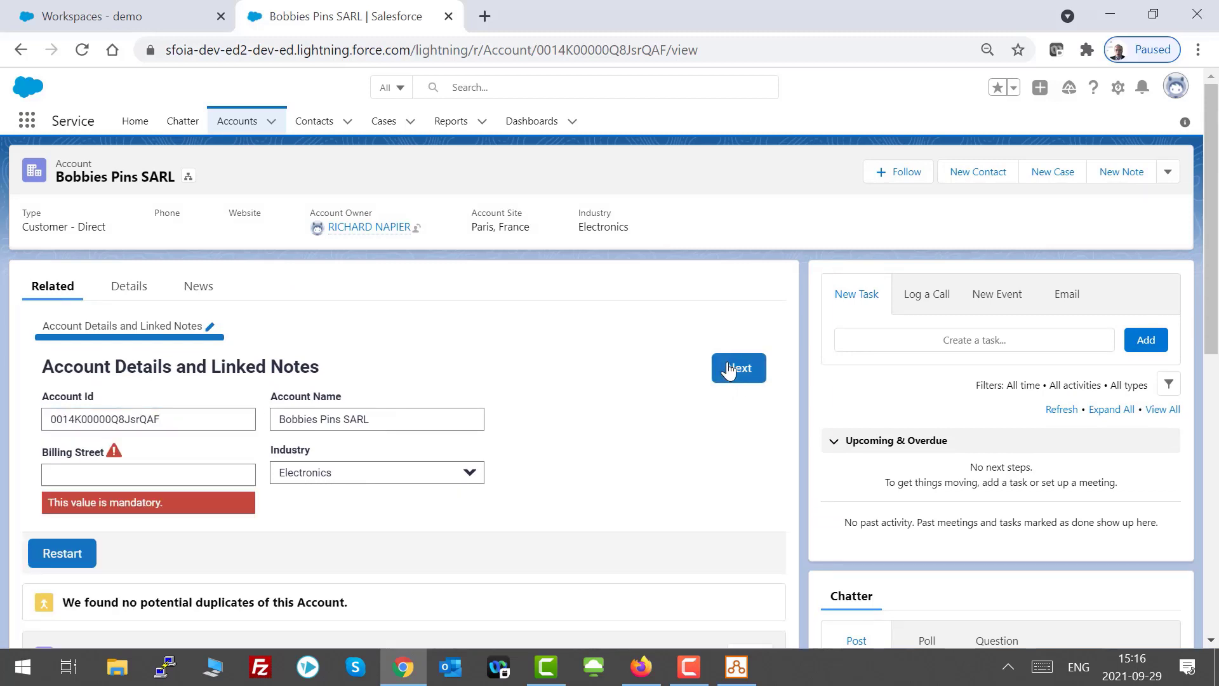
pyautogui.click(202, 474)
pyautogui.write('Main Street')
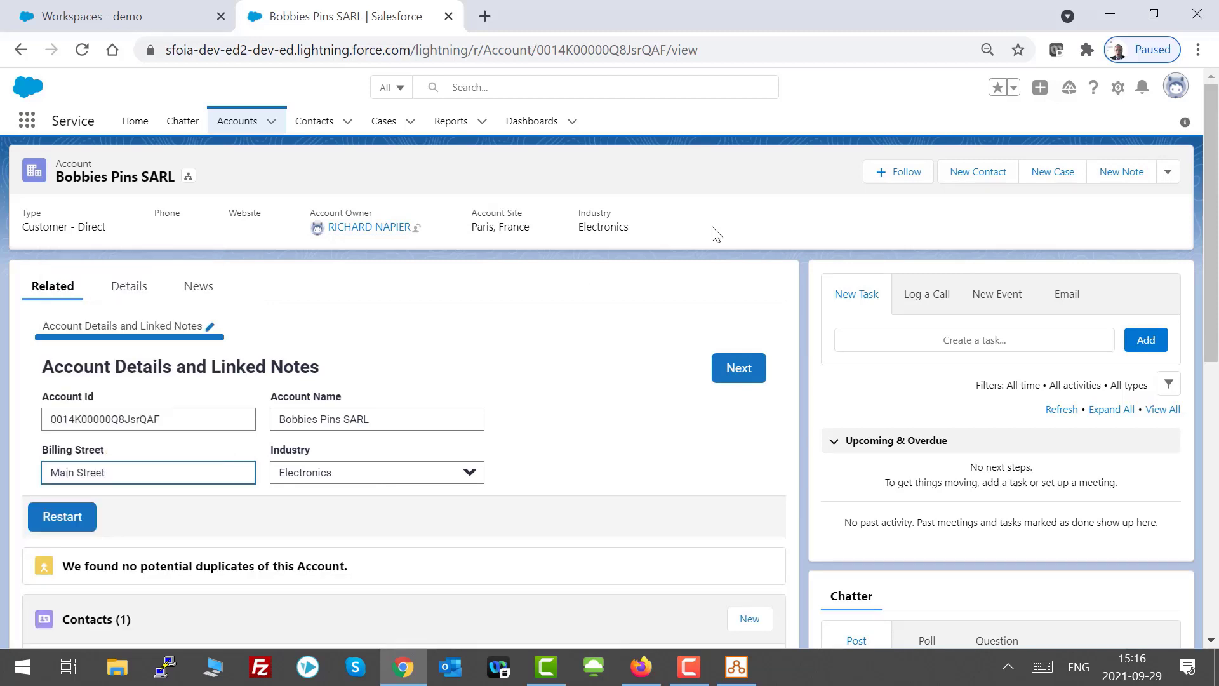
pyautogui.click(736, 367)
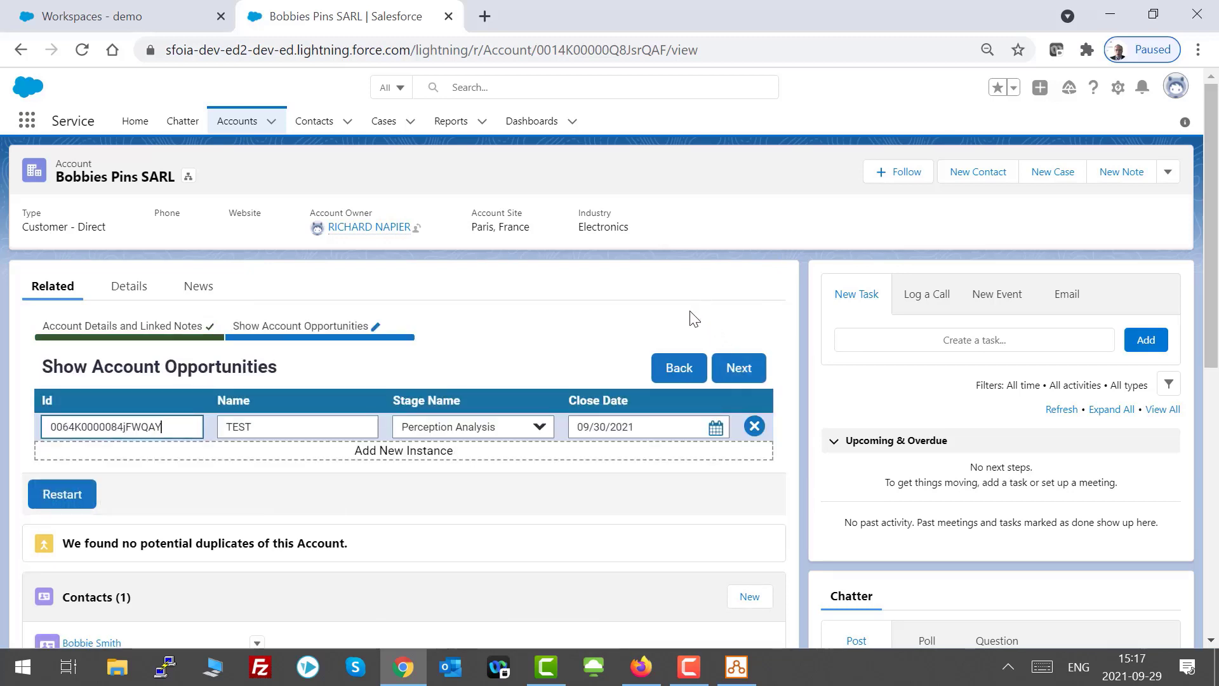
# Step: Add a second opportunity row with the Id AnotherNewOne and the name TEST 2
pyautogui.click(403, 452)
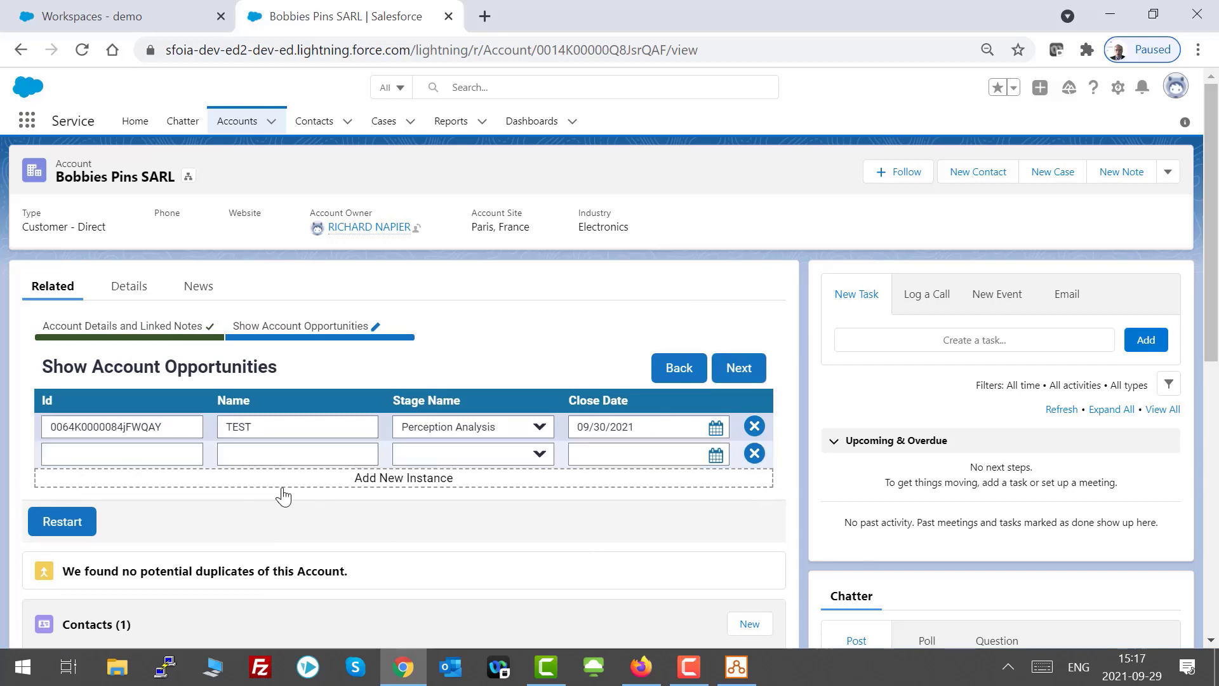
pyautogui.click(266, 453)
pyautogui.hotkey('shift', 'Tab')
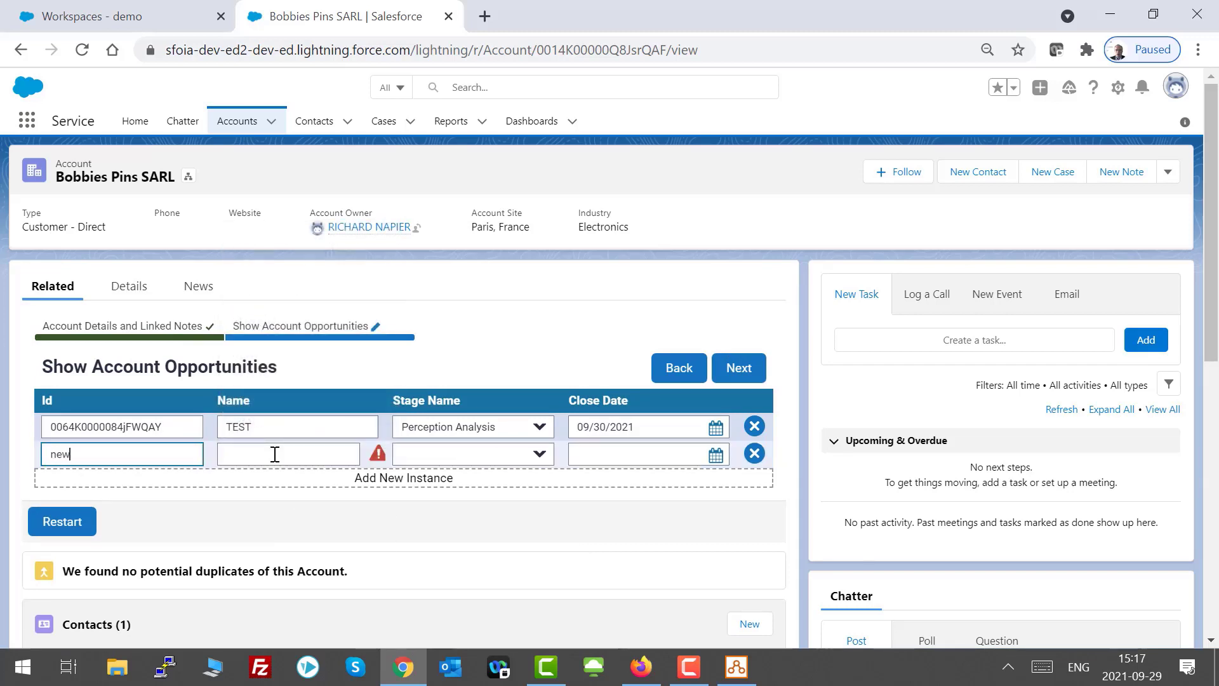
pyautogui.write('new')
pyautogui.press('Tab')
pyautogui.hotkey('shift', 'Tab')
pyautogui.press('BackSpace')
pyautogui.press('Tab')
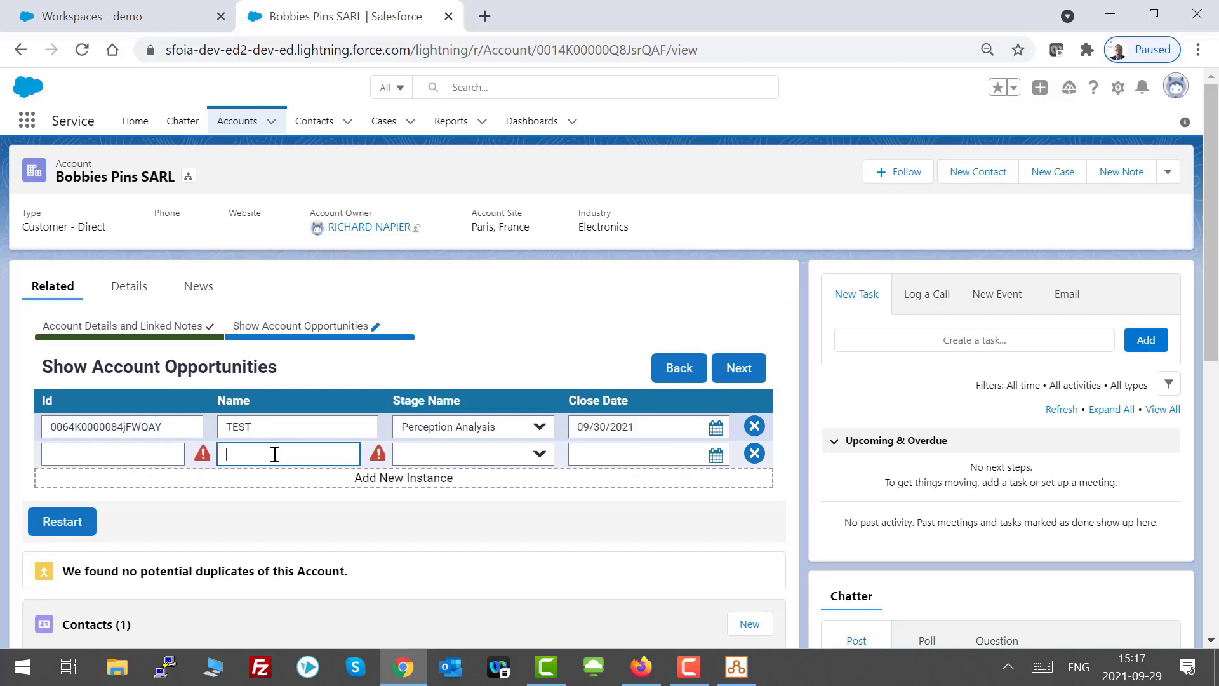
pyautogui.write('TEST 2')
pyautogui.hotkey('shift', 'Tab')
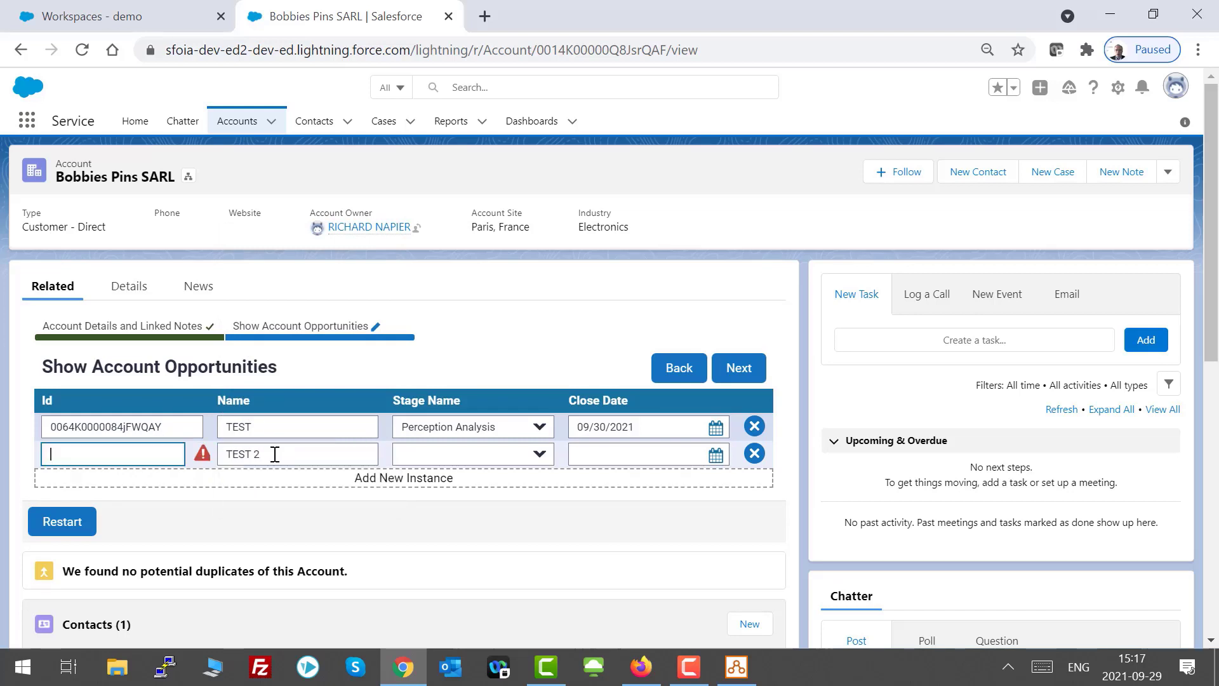
pyautogui.write('AnotherNEwO')
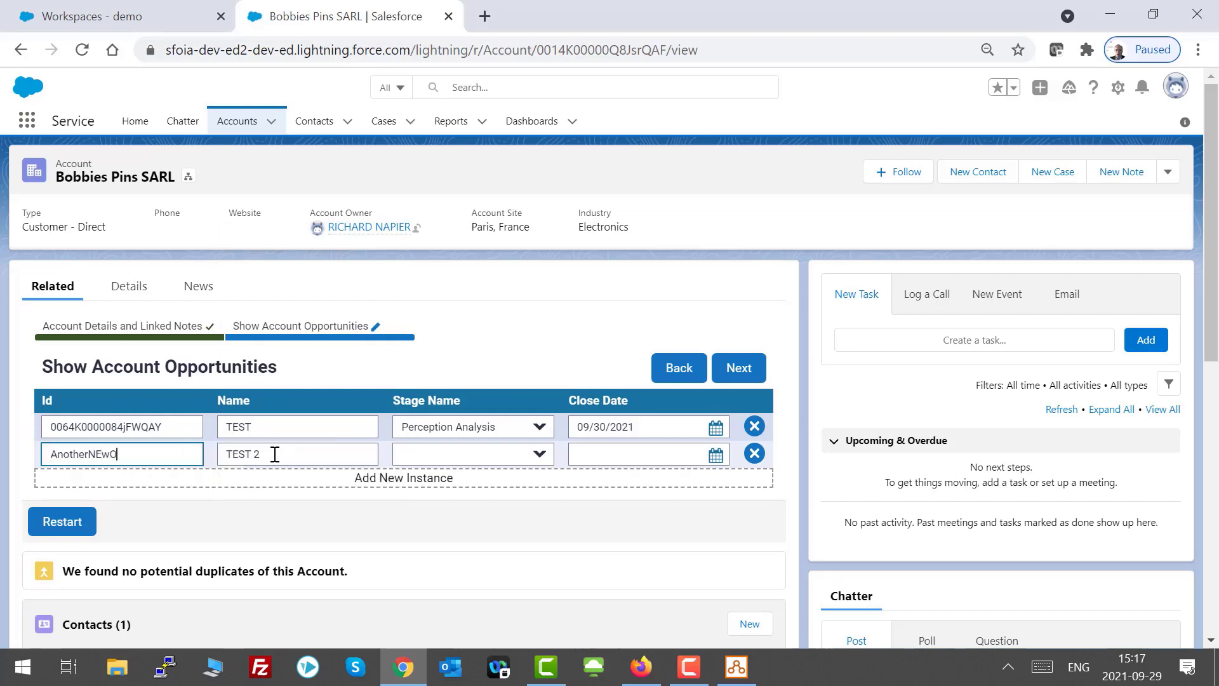
pyautogui.write('ewOne')
pyautogui.press('Tab')
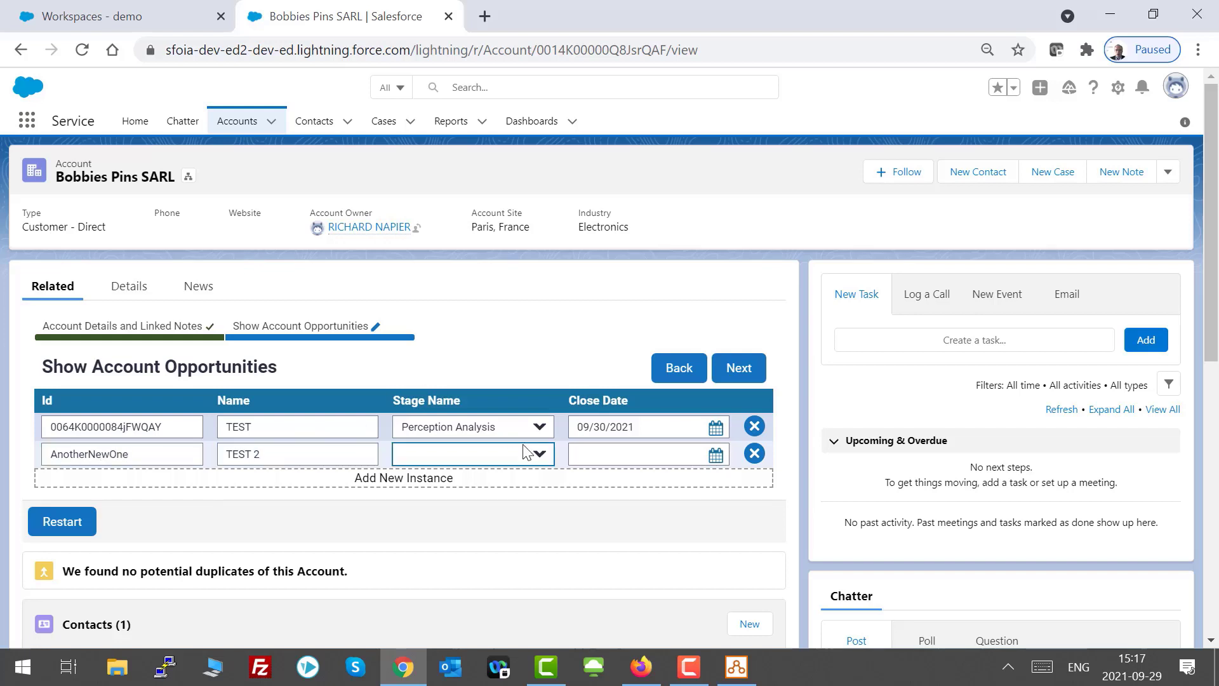
# Step: Set the new opportunity's stage to Needs Analysis and its close date to 10/01/2021, and continue to the Account Upload Files screen
pyautogui.click(535, 454)
pyautogui.click(473, 215)
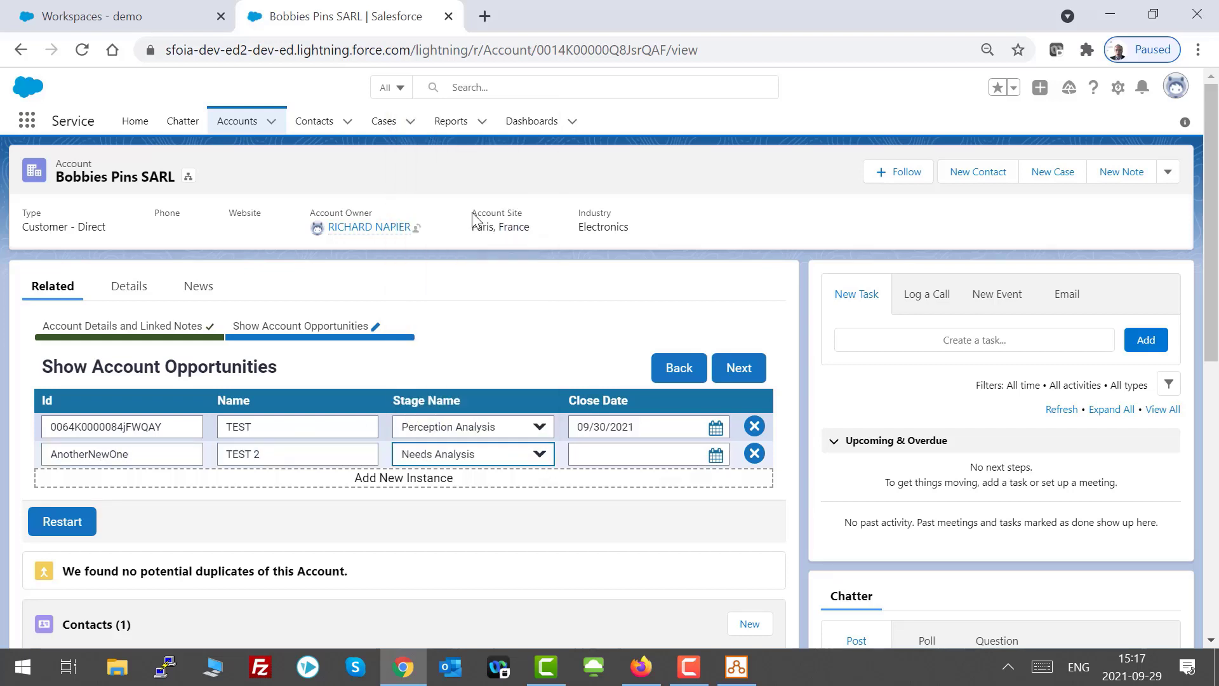
pyautogui.click(715, 455)
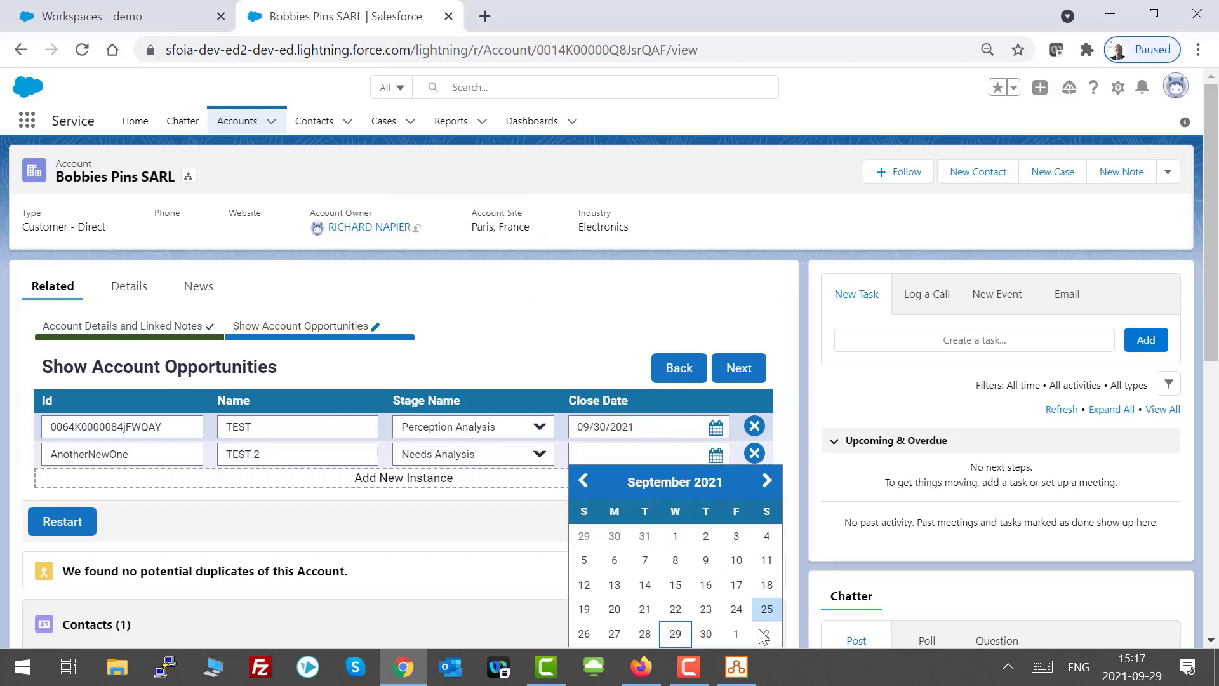
pyautogui.click(736, 634)
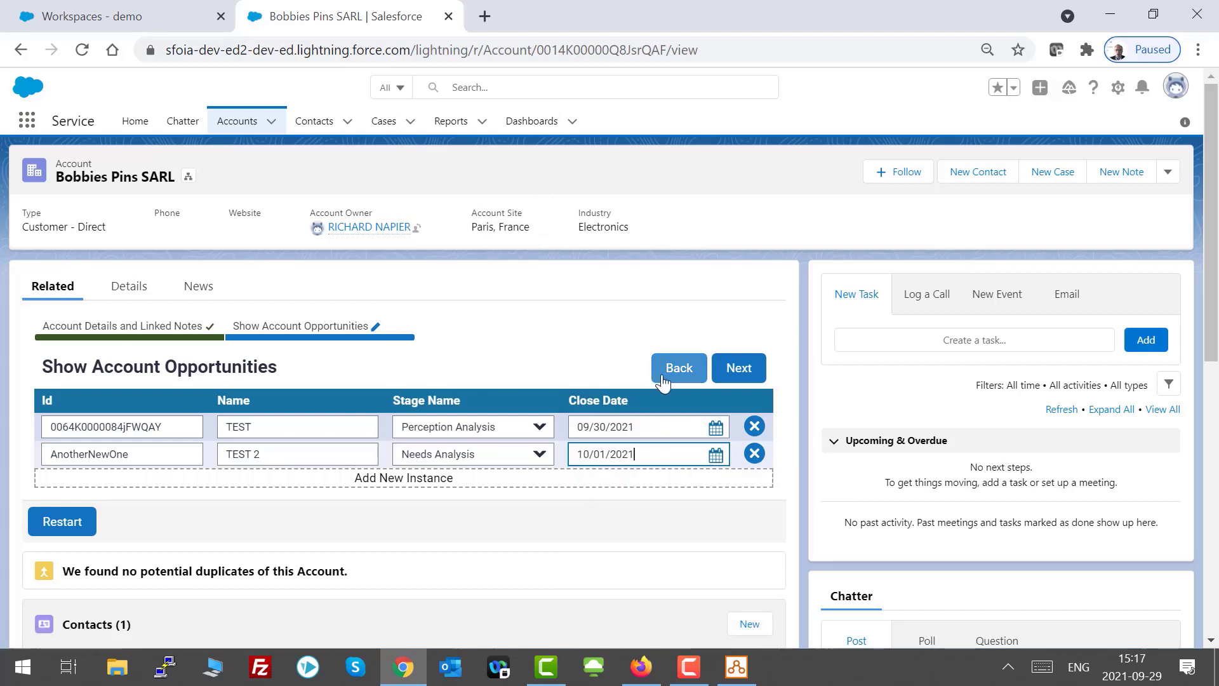
pyautogui.click(741, 359)
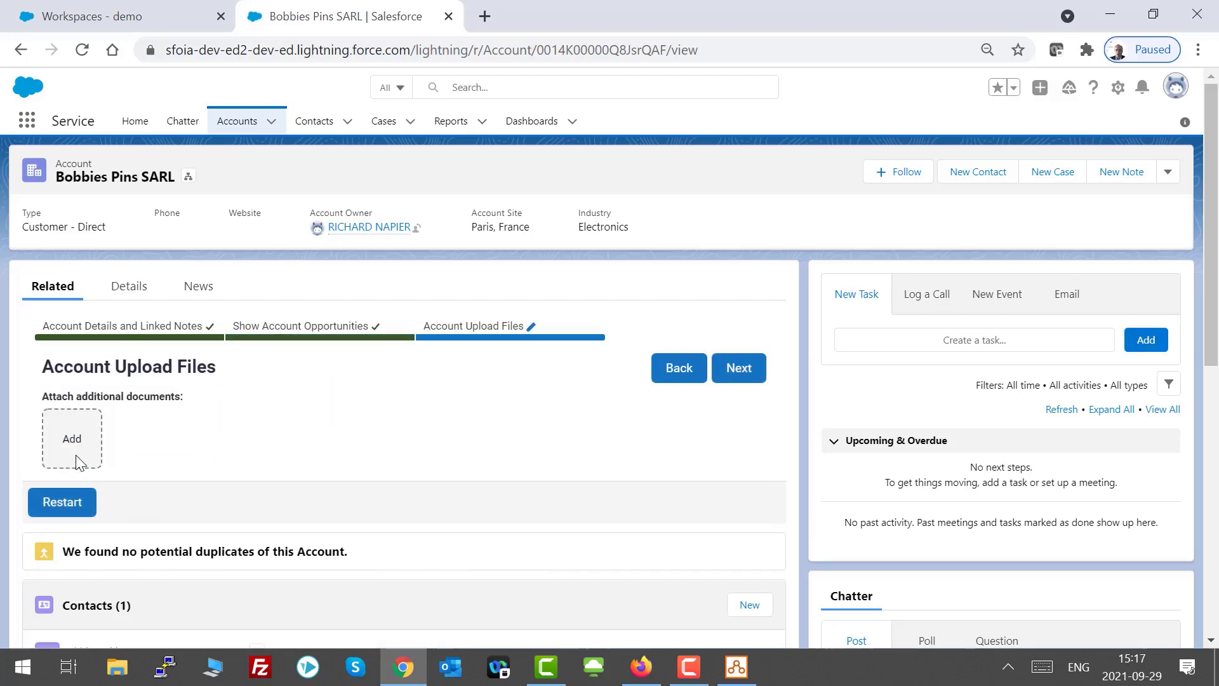
# Step: Attach ARIZONA21.txt from the desktop as an additional document and submit the upload screen
pyautogui.click(76, 461)
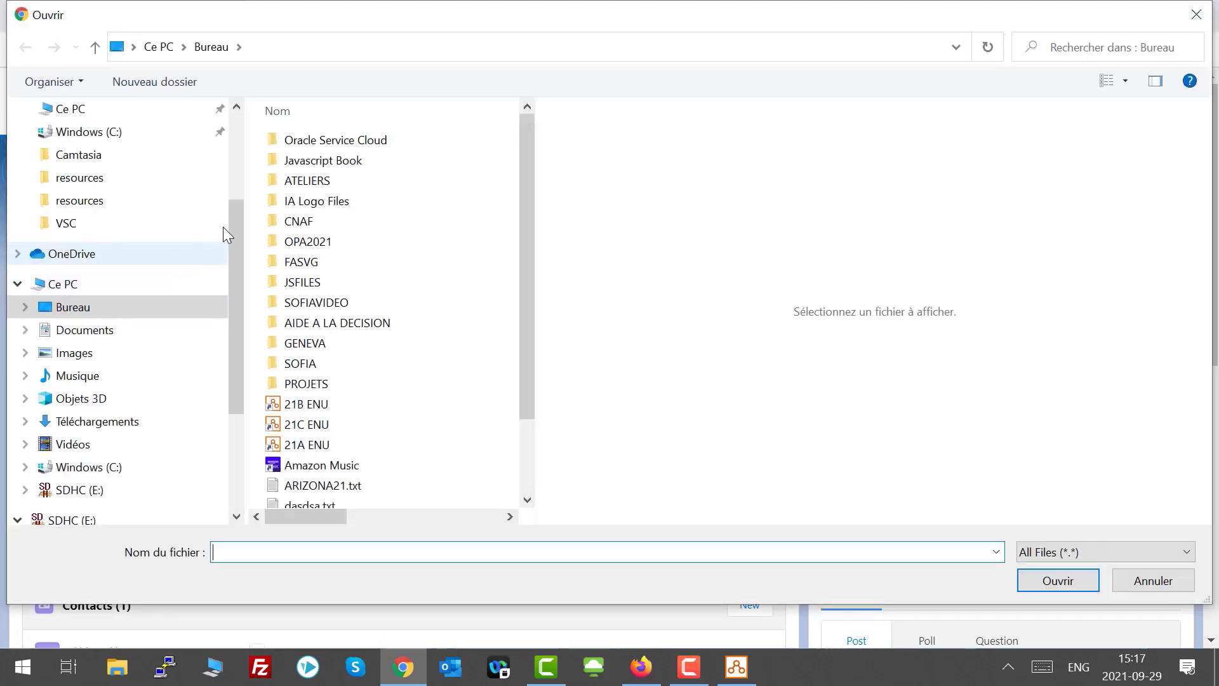
pyautogui.scroll(-2, 436, 385)
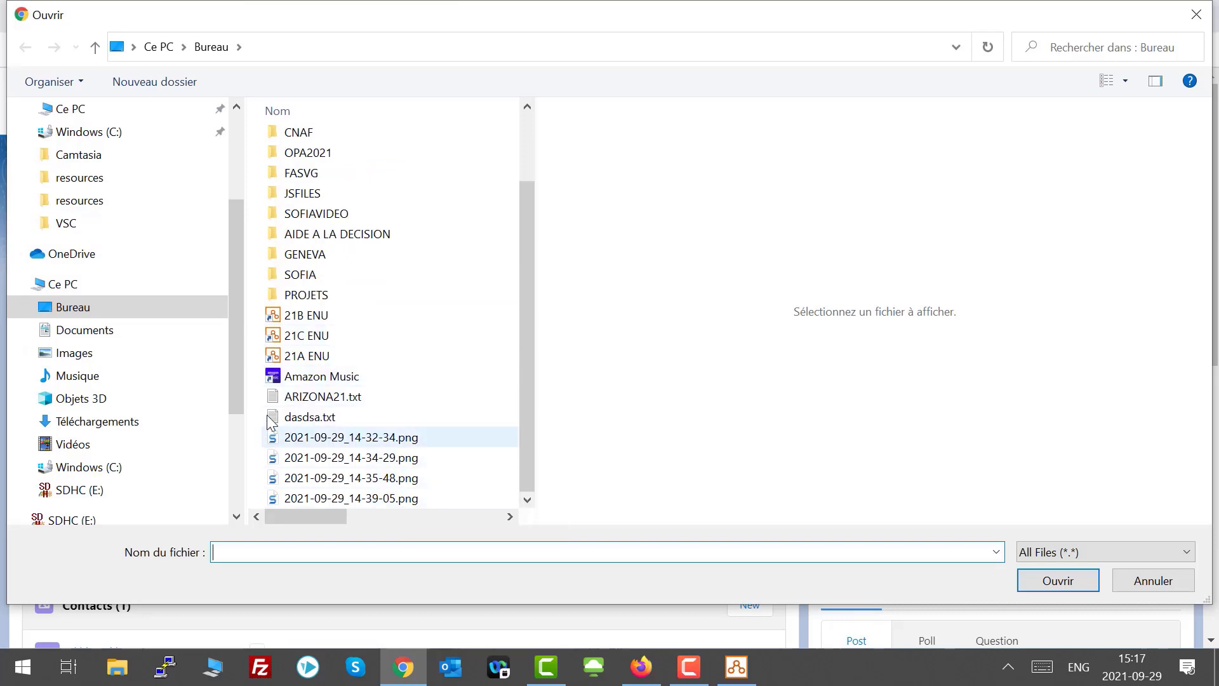
pyautogui.doubleClick(323, 399)
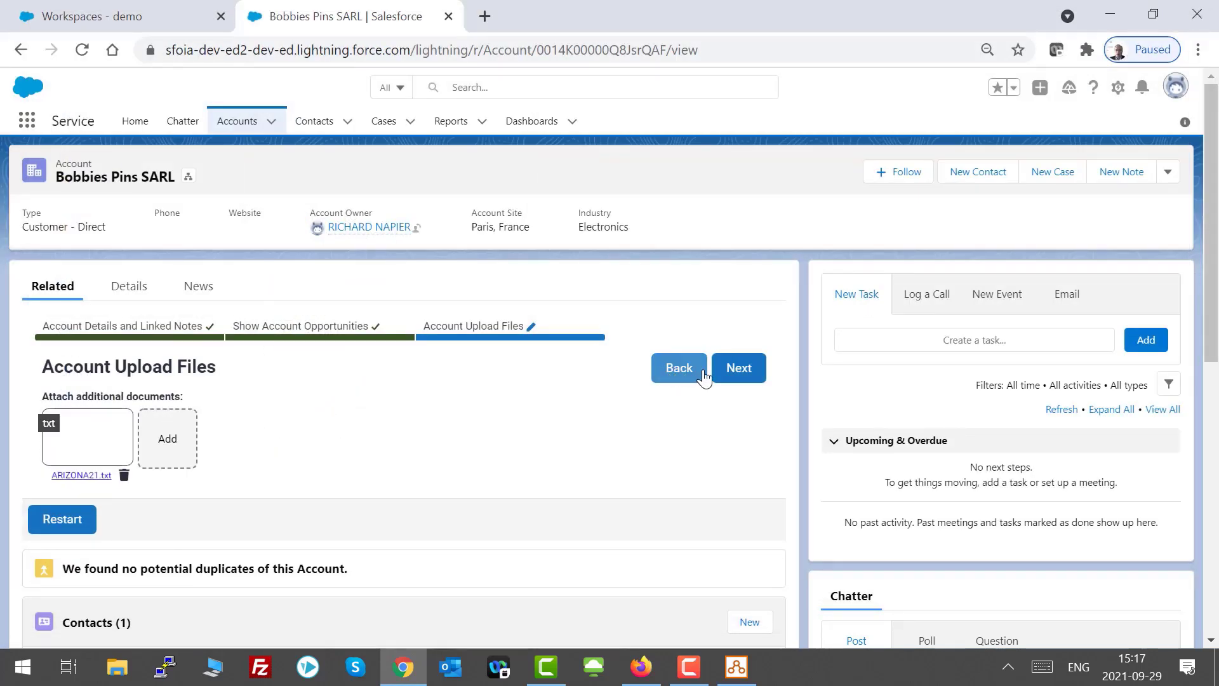
pyautogui.click(722, 374)
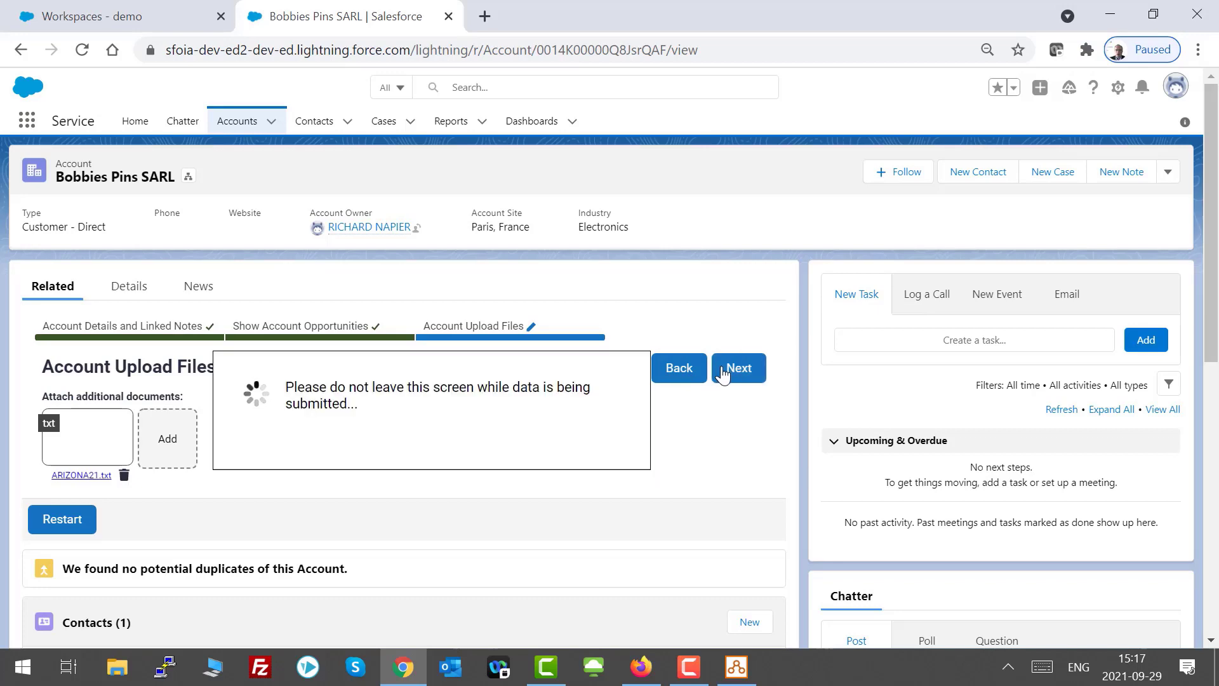
# Step: Look through the notes on the Pull All Notes screen and continue to the Contact Note screen
pyautogui.scroll(-10, 681, 319)
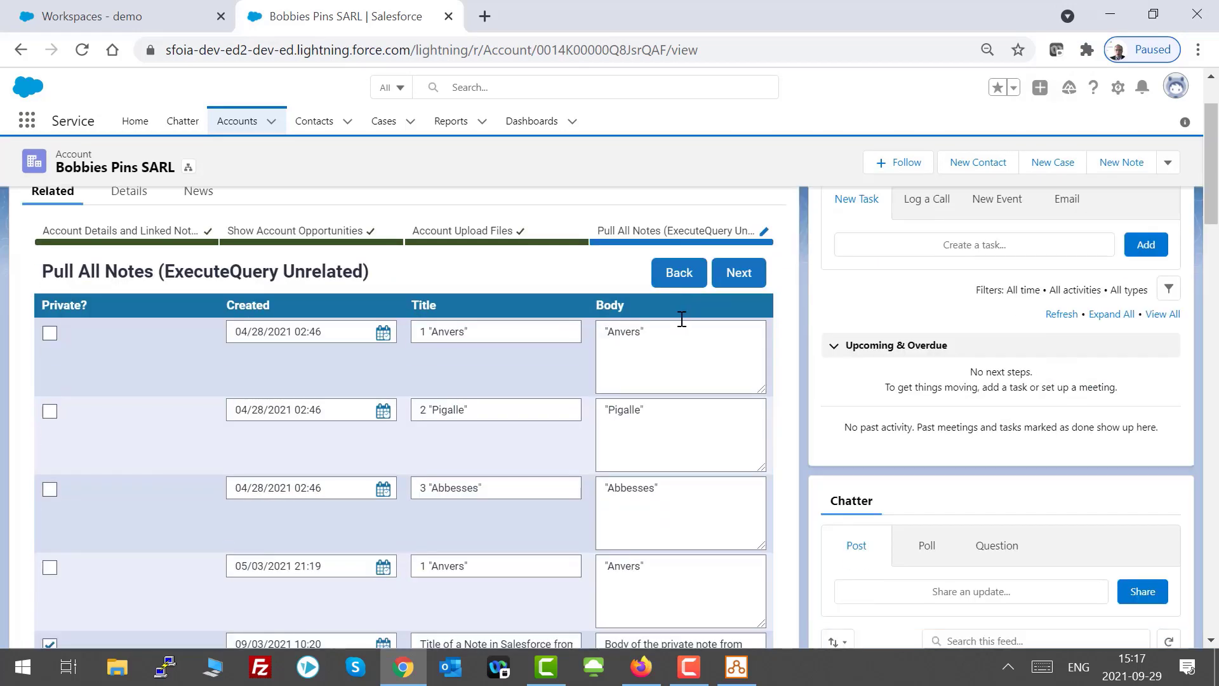
pyautogui.scroll(-15, 681, 332)
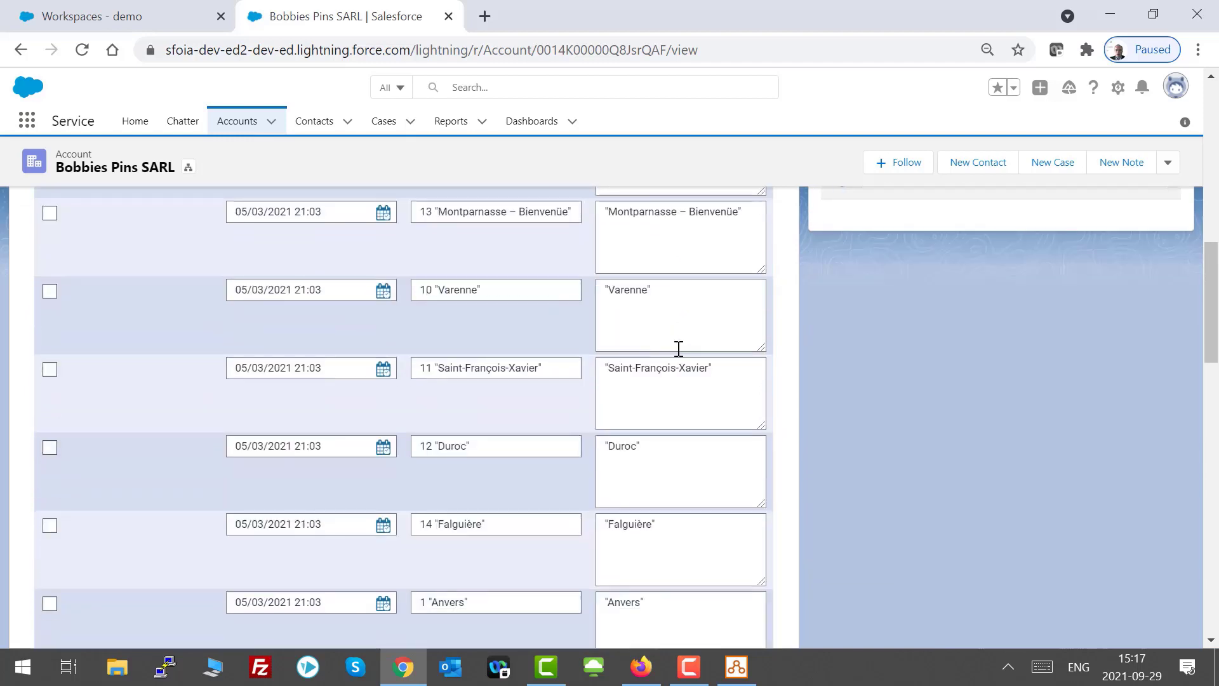
pyautogui.scroll(15, 678, 349)
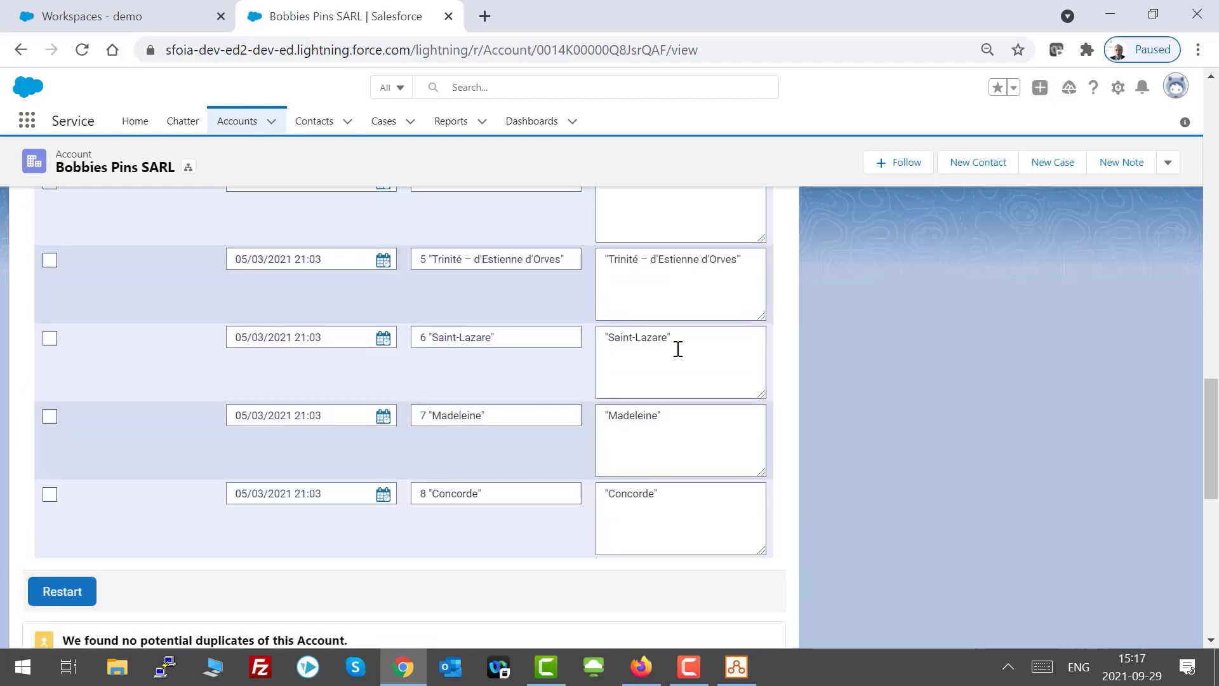
pyautogui.scroll(8, 678, 354)
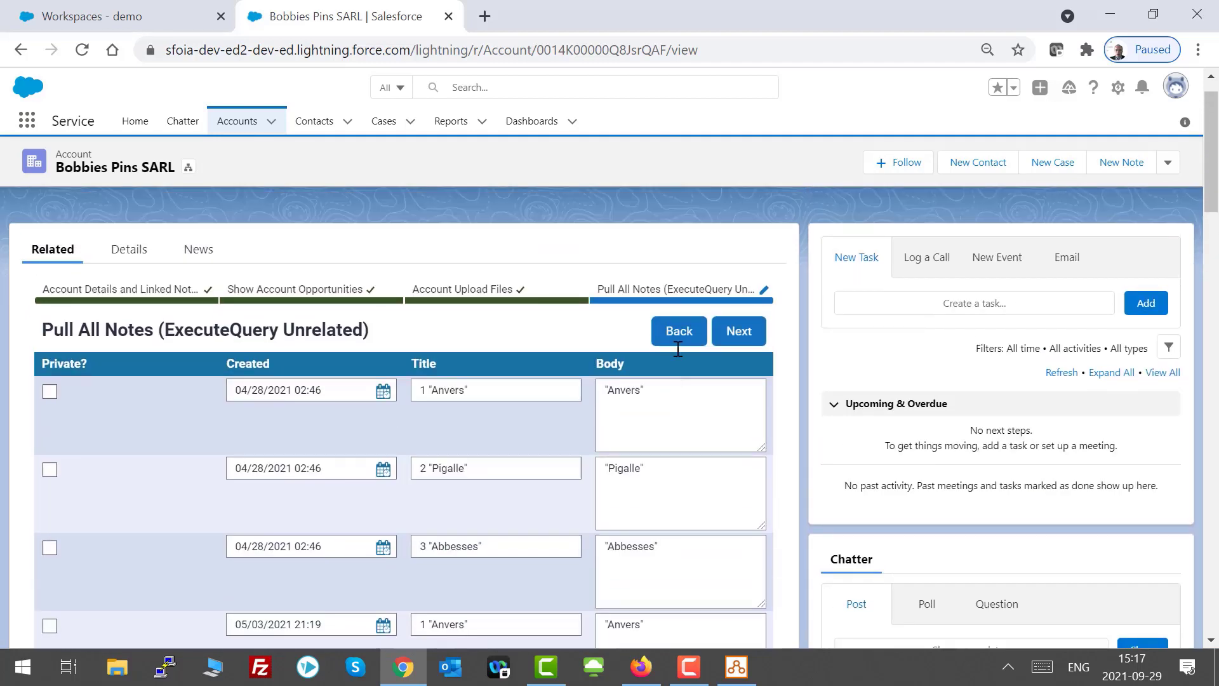
pyautogui.click(737, 369)
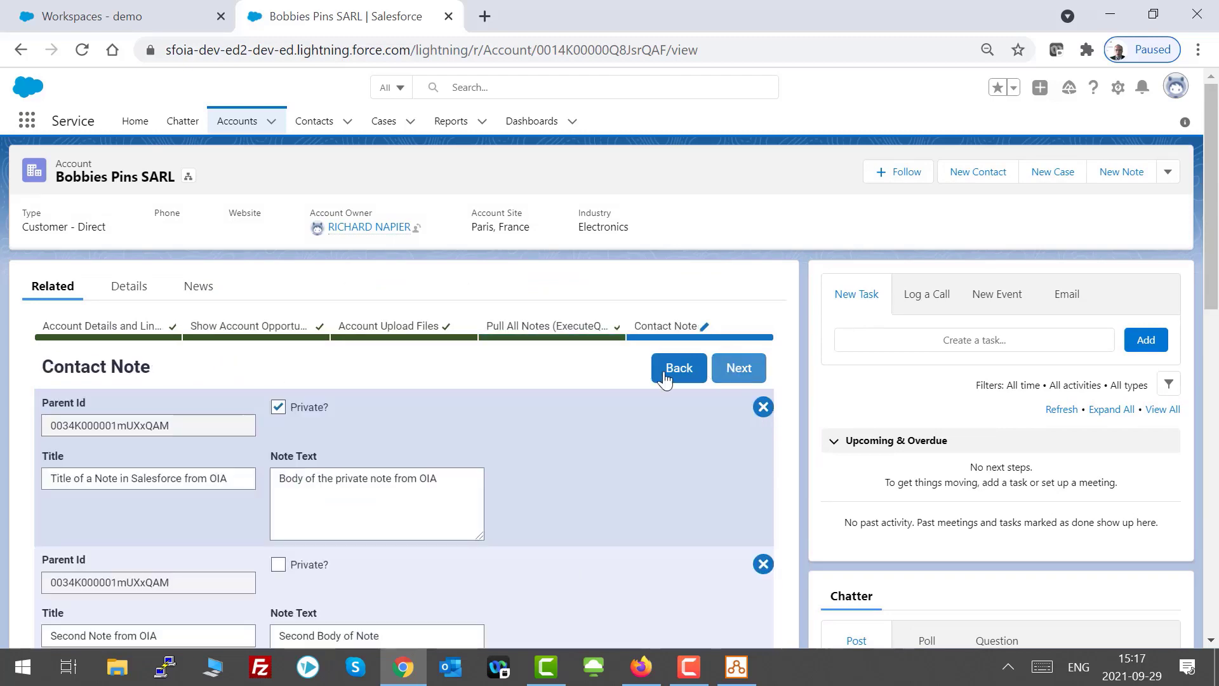
# Step: Add a third contact note titled THIRD NOTE FOR CONTACT with the text TEST CONTACT NOTE, and mark it private
pyautogui.scroll(-3, 561, 348)
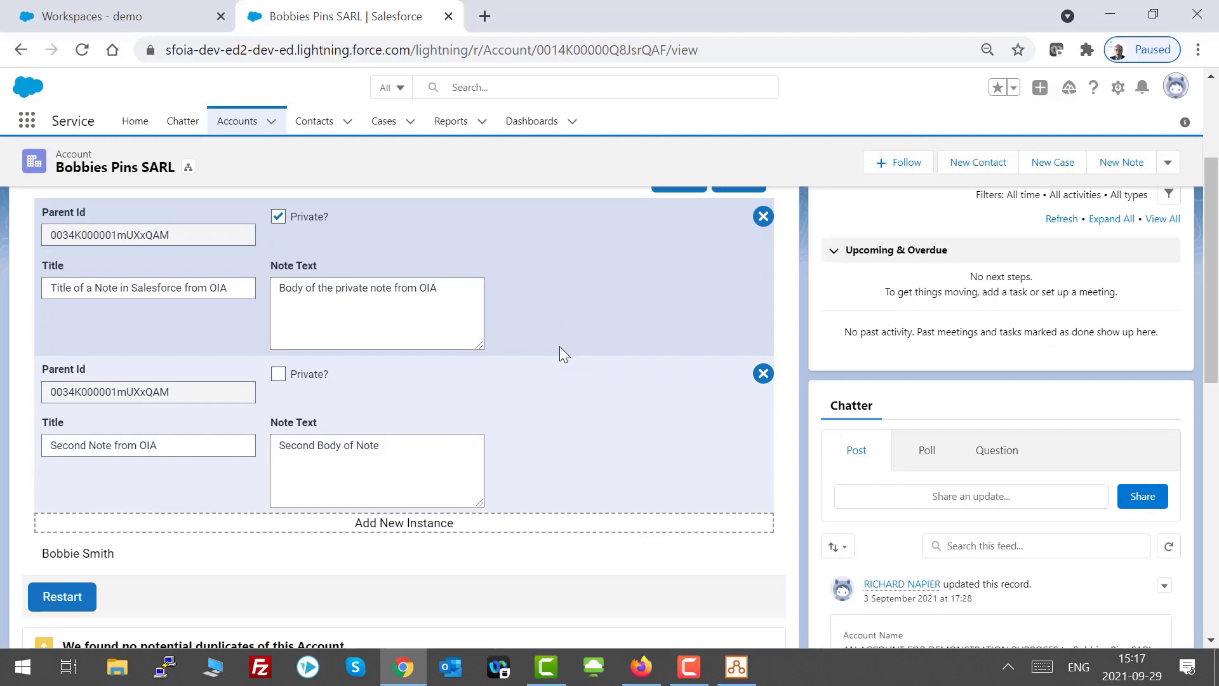
pyautogui.scroll(-8, 559, 345)
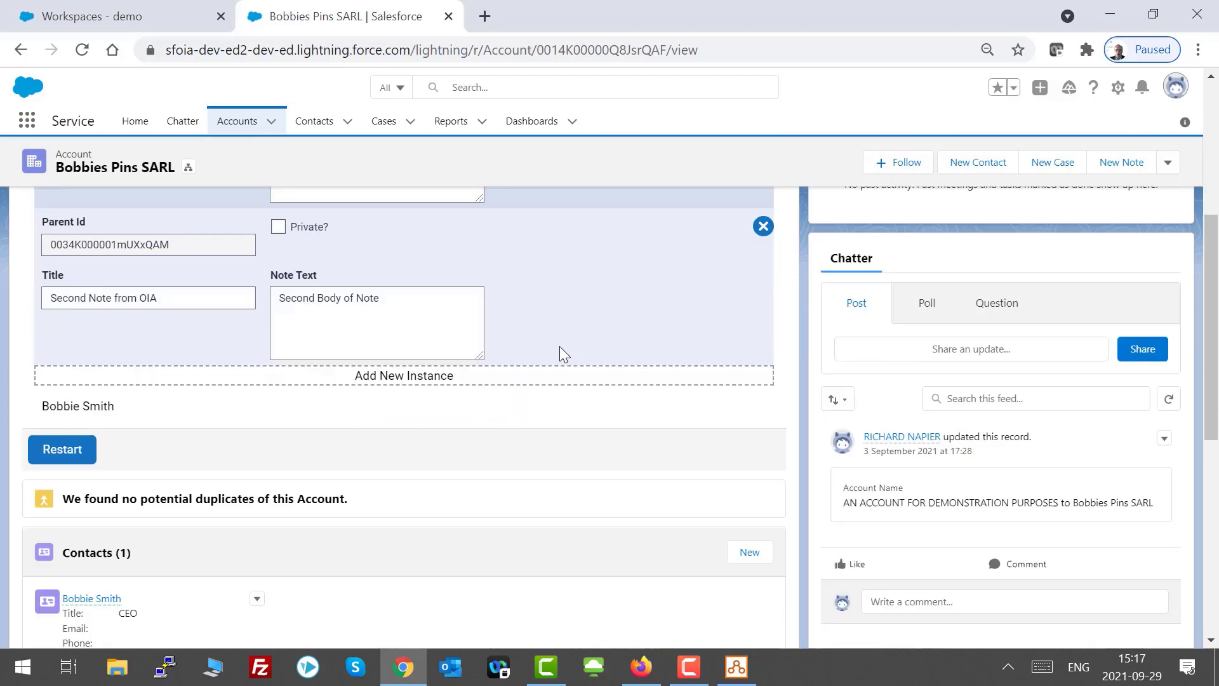
pyautogui.scroll(-2, 560, 354)
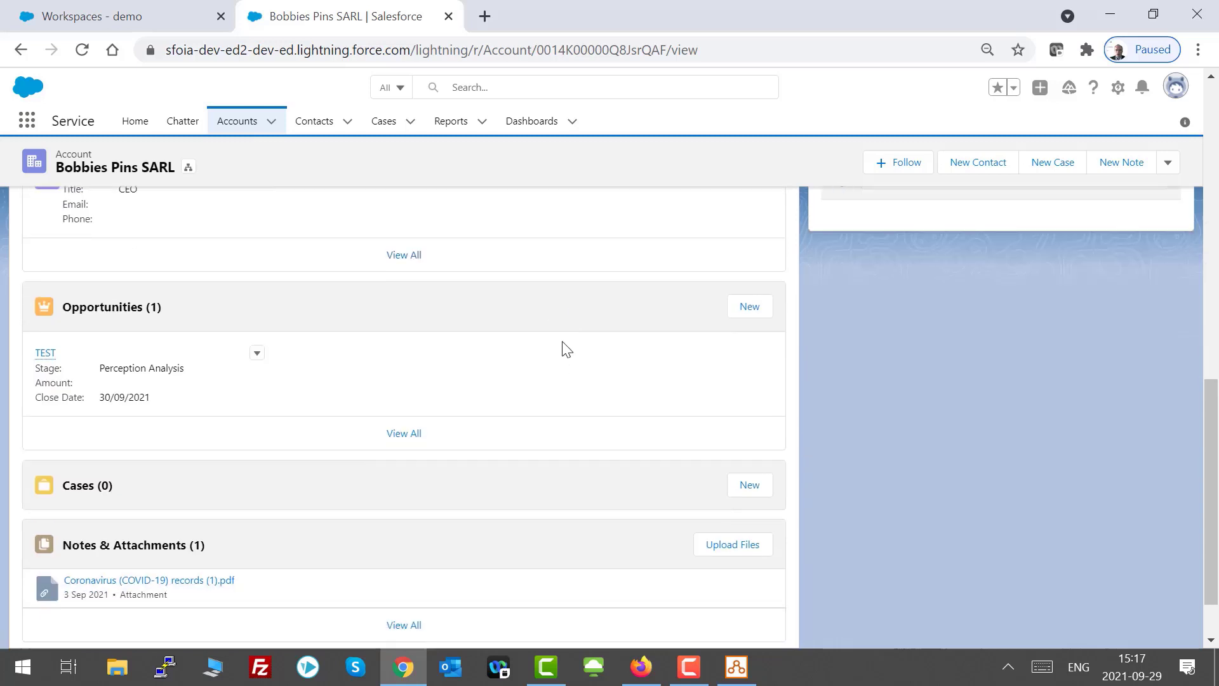
pyautogui.scroll(10, 567, 344)
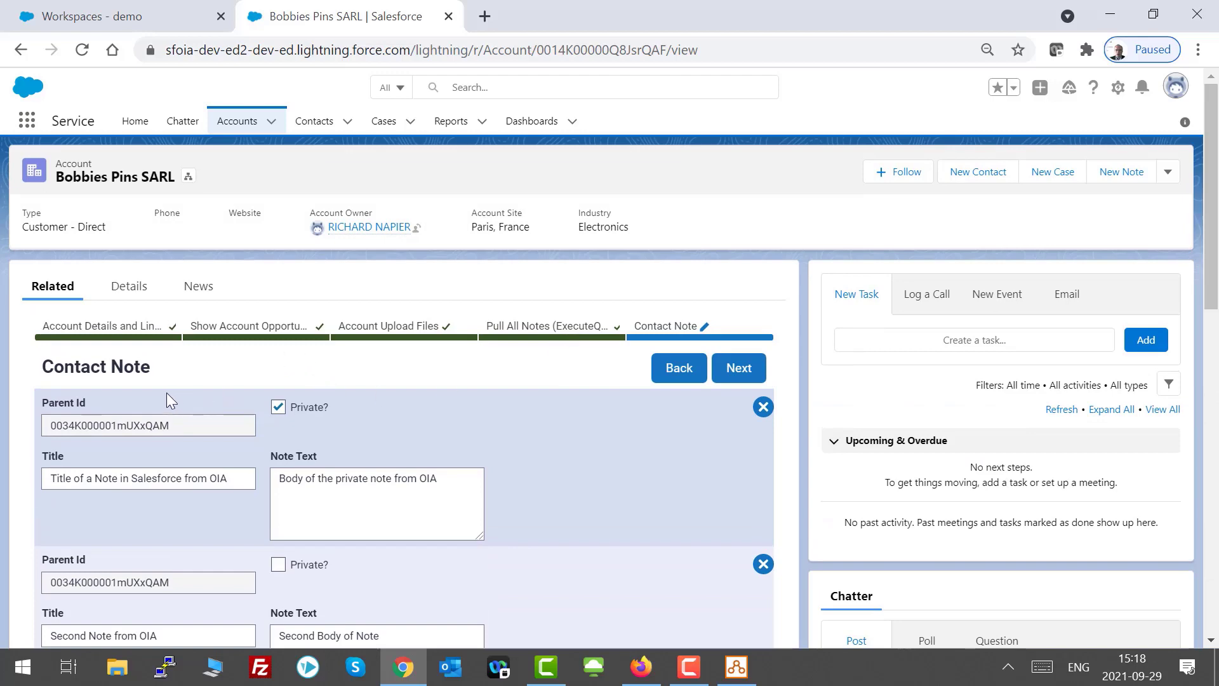
pyautogui.scroll(-5, 501, 358)
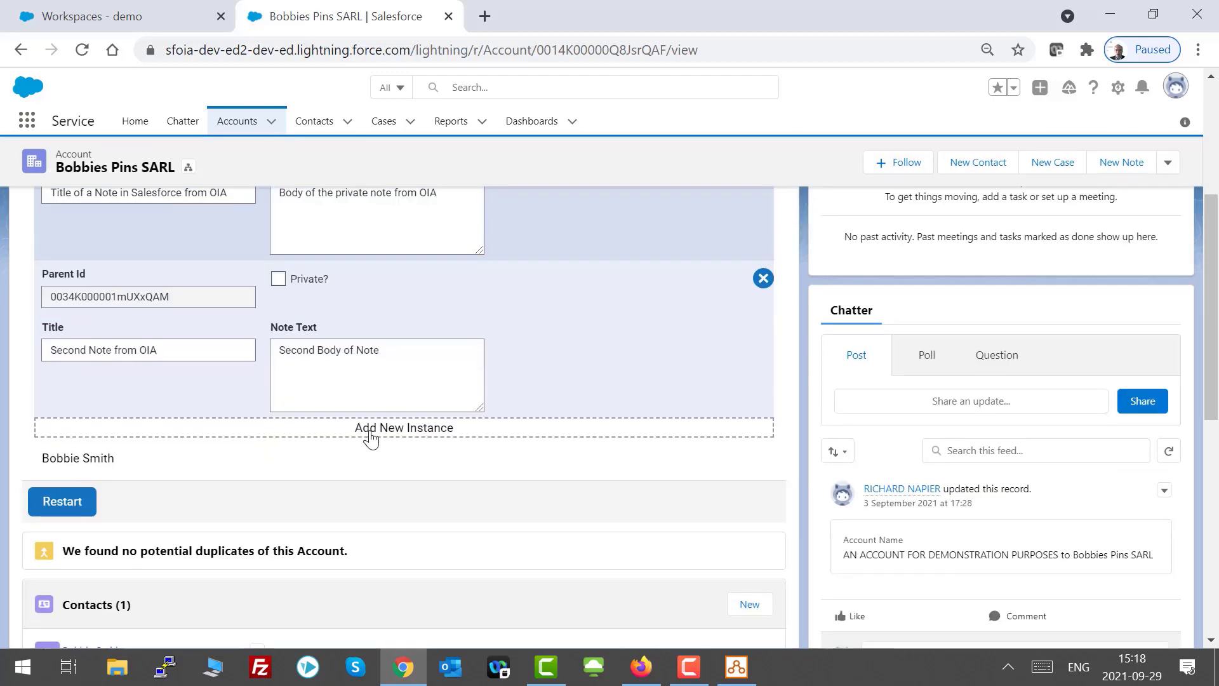
pyautogui.click(368, 427)
pyautogui.click(108, 505)
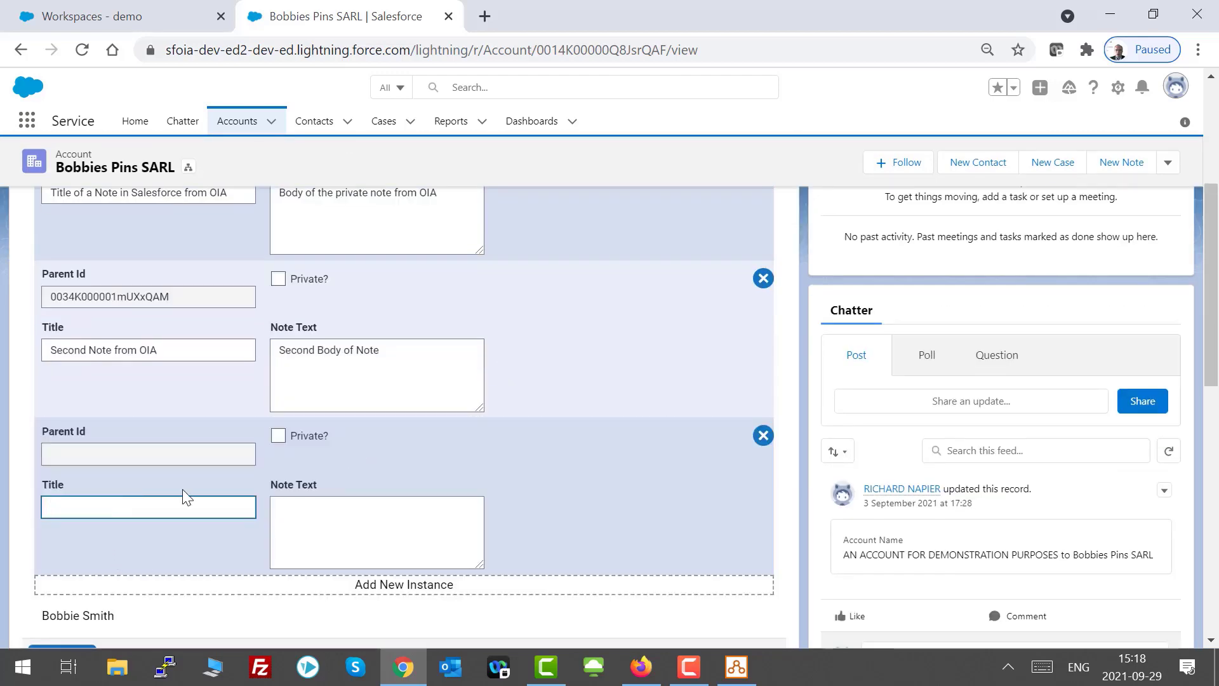
pyautogui.write('THIRD NOTE FOR')
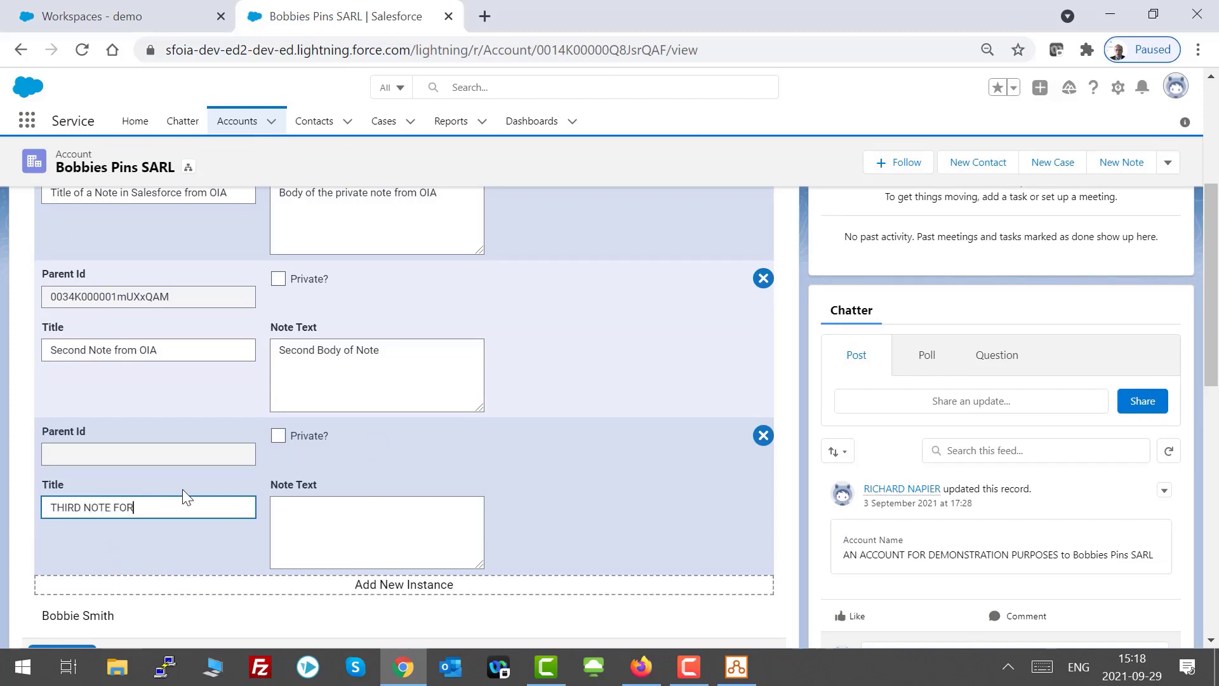
pyautogui.write(' CONTACT')
pyautogui.press('Tab')
pyautogui.write('TE')
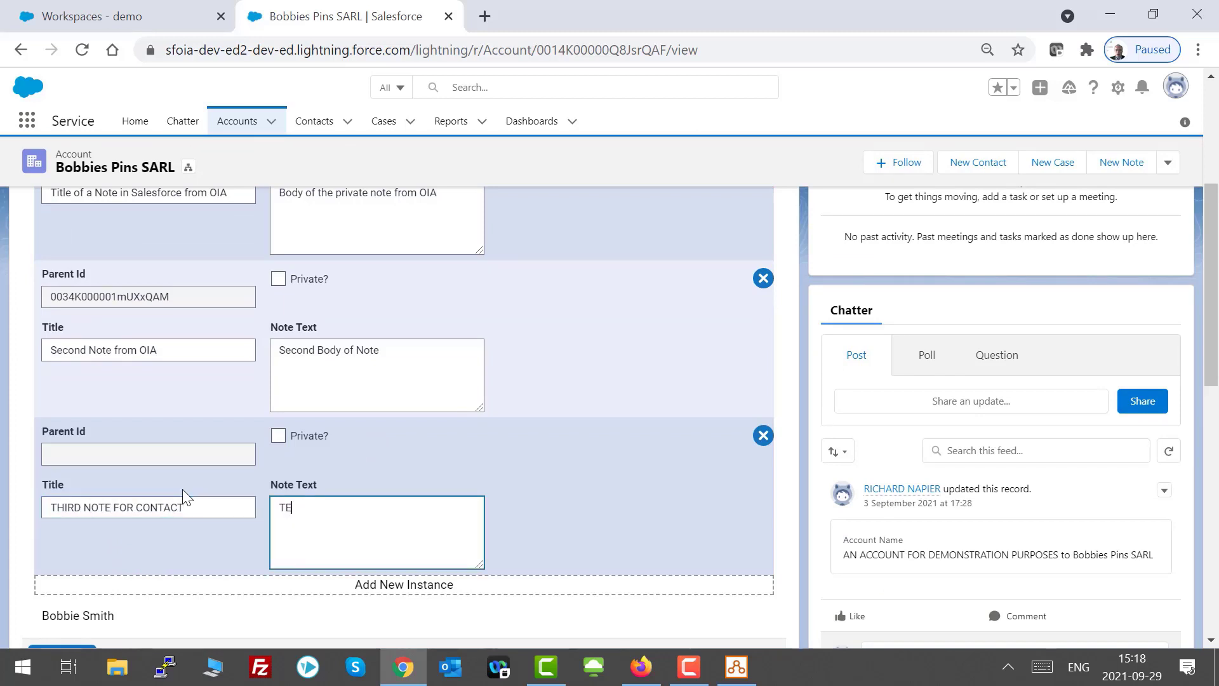
pyautogui.write('ST CONTAC')
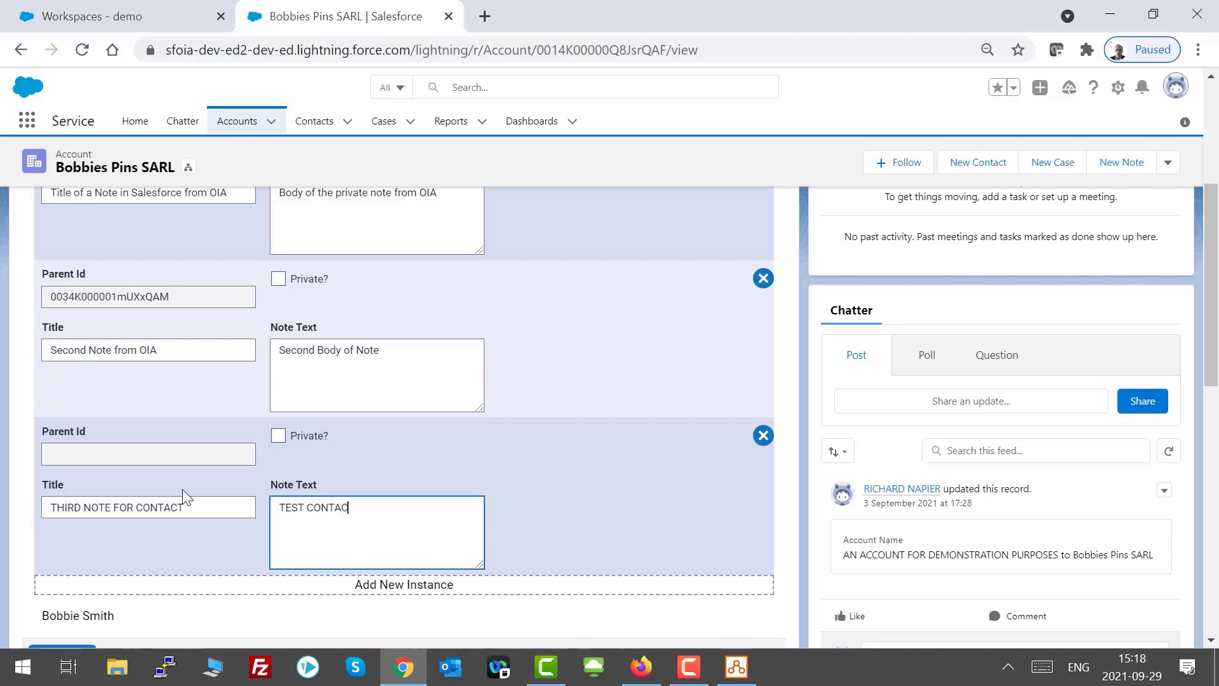
pyautogui.write('T NOTE')
pyautogui.click(278, 436)
pyautogui.scroll(5, 628, 330)
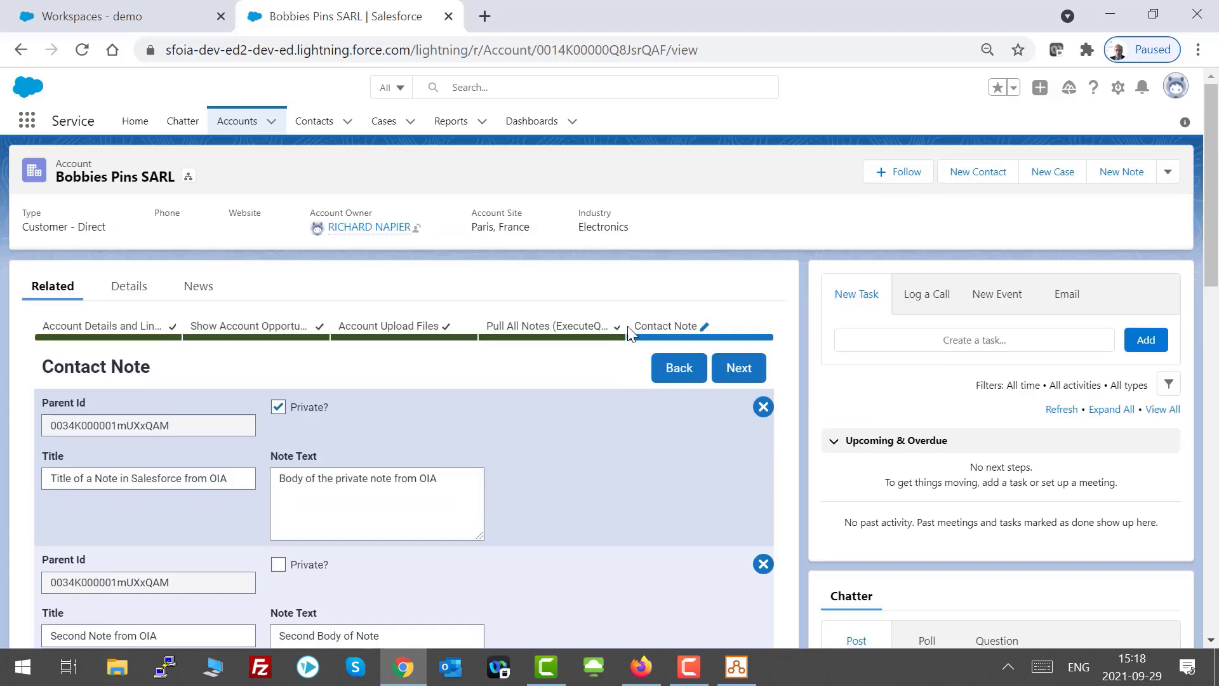
# Step: Submit the contact notes, continue past the Download Account Form screen, and submit the Edit Contacts screen without changes
pyautogui.click(743, 368)
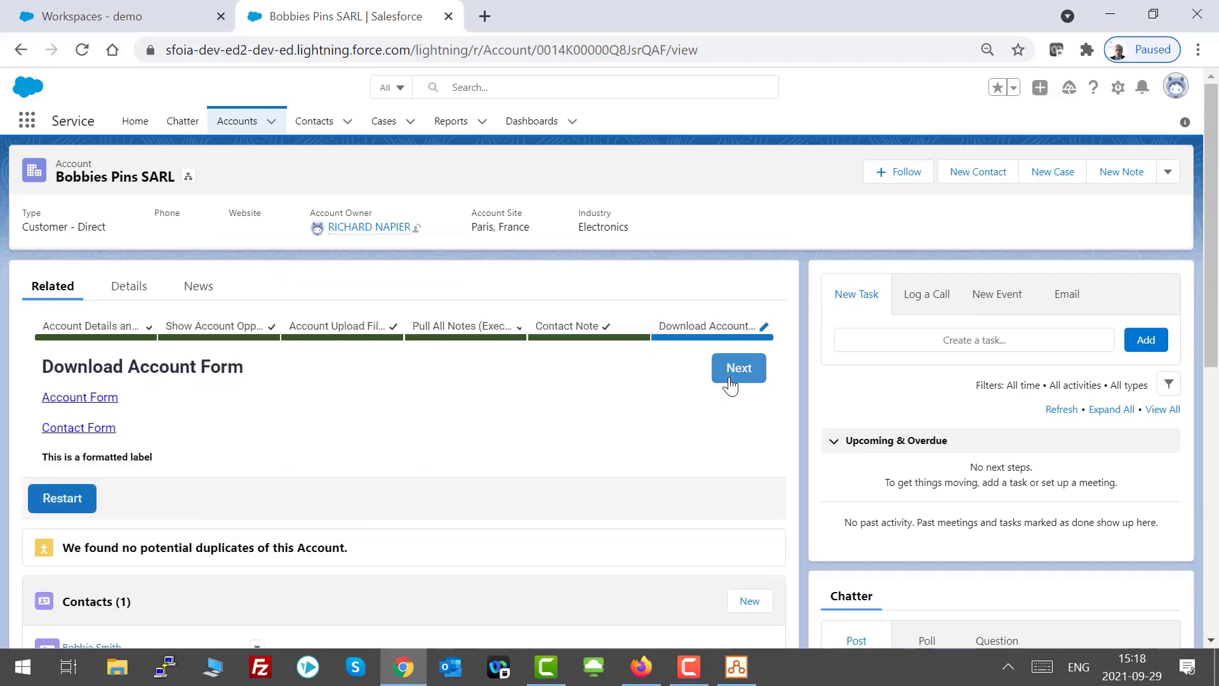
pyautogui.click(740, 367)
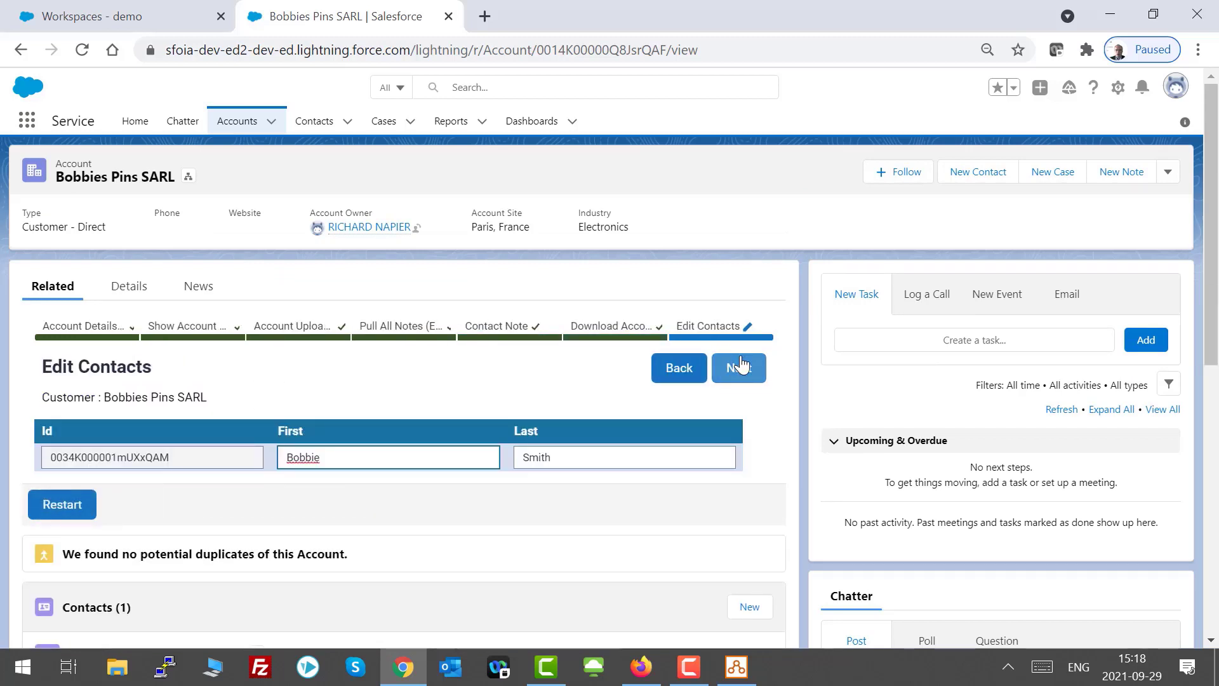
pyautogui.click(741, 367)
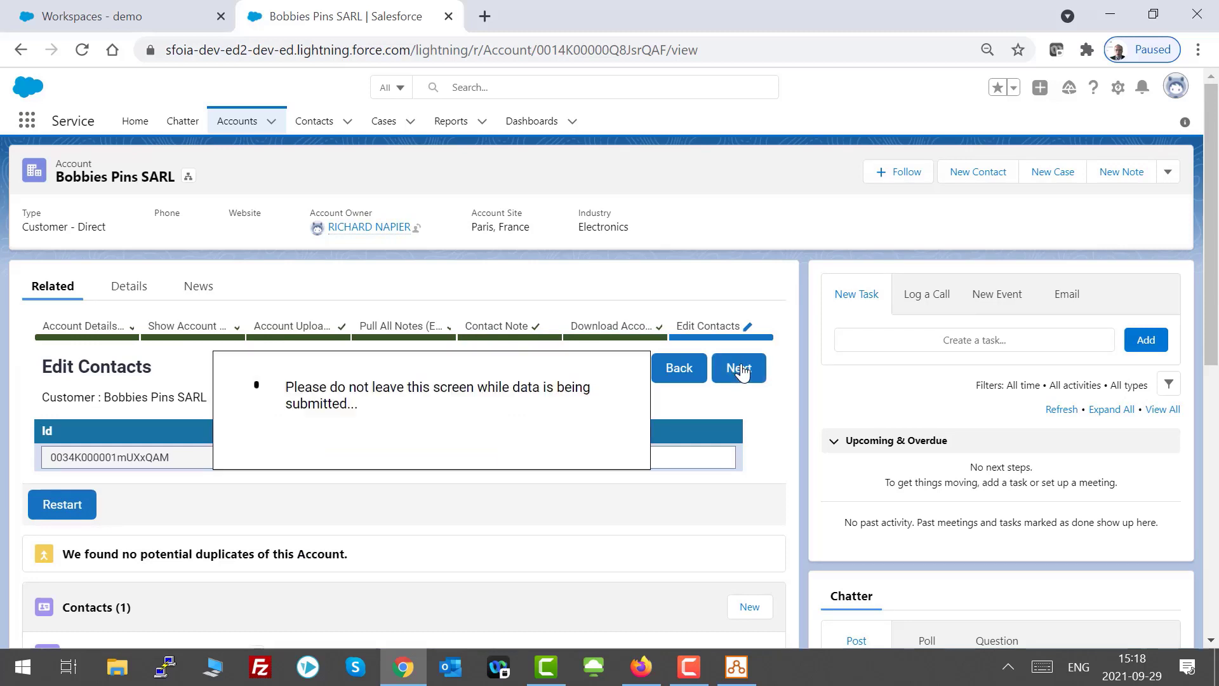
# Step: Continue to the Prepare Filter for Opportunity ExecuteQuery screen, and examine the opportunity entity's mapping condition in Policy Modeling
pyautogui.click(741, 371)
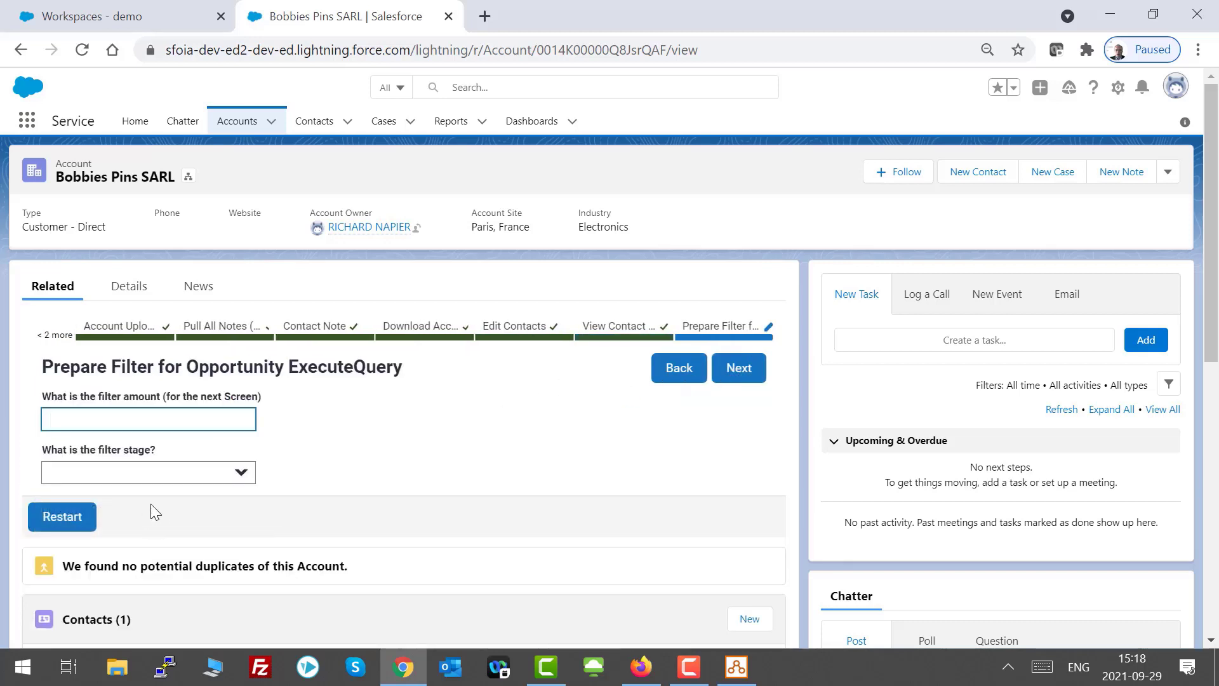
pyautogui.hotkey('alt', 'Tab')
pyautogui.click(298, 37)
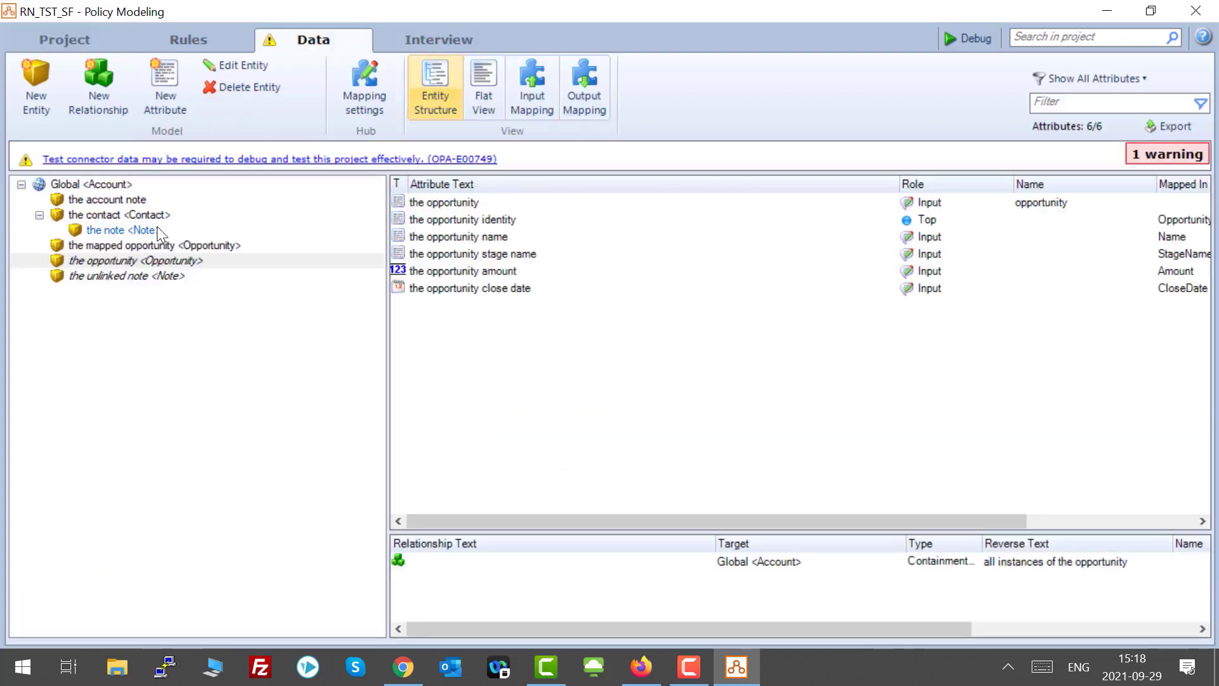
pyautogui.doubleClick(137, 260)
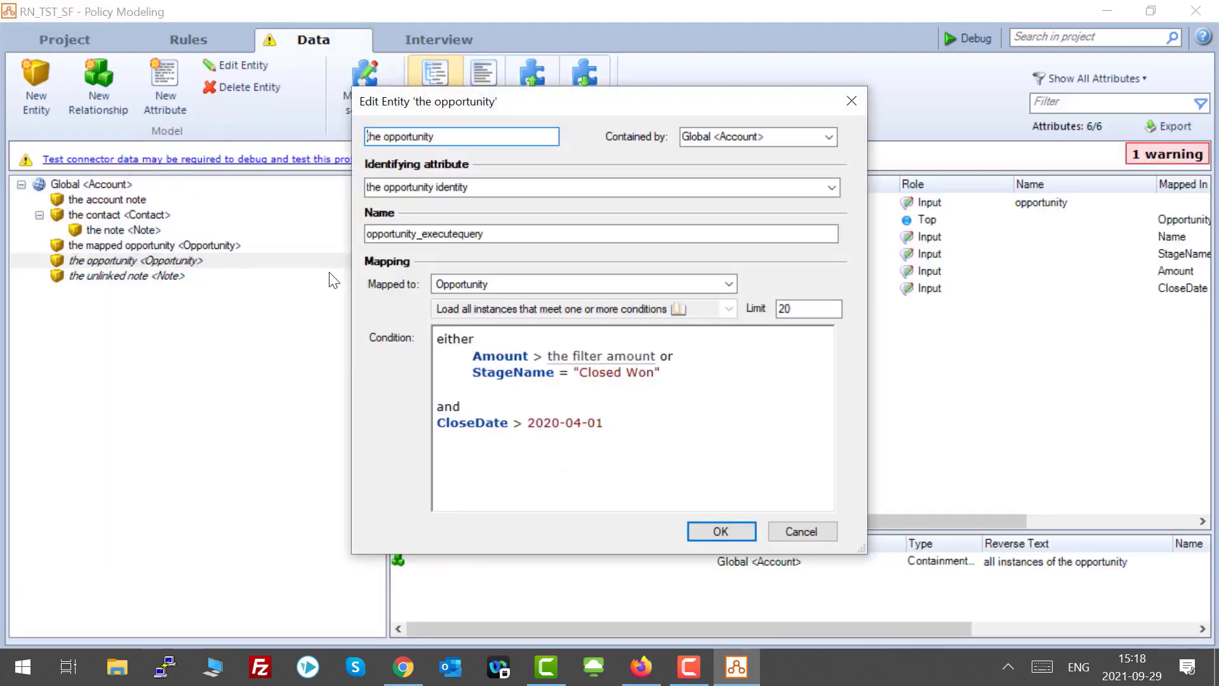
pyautogui.press('Escape')
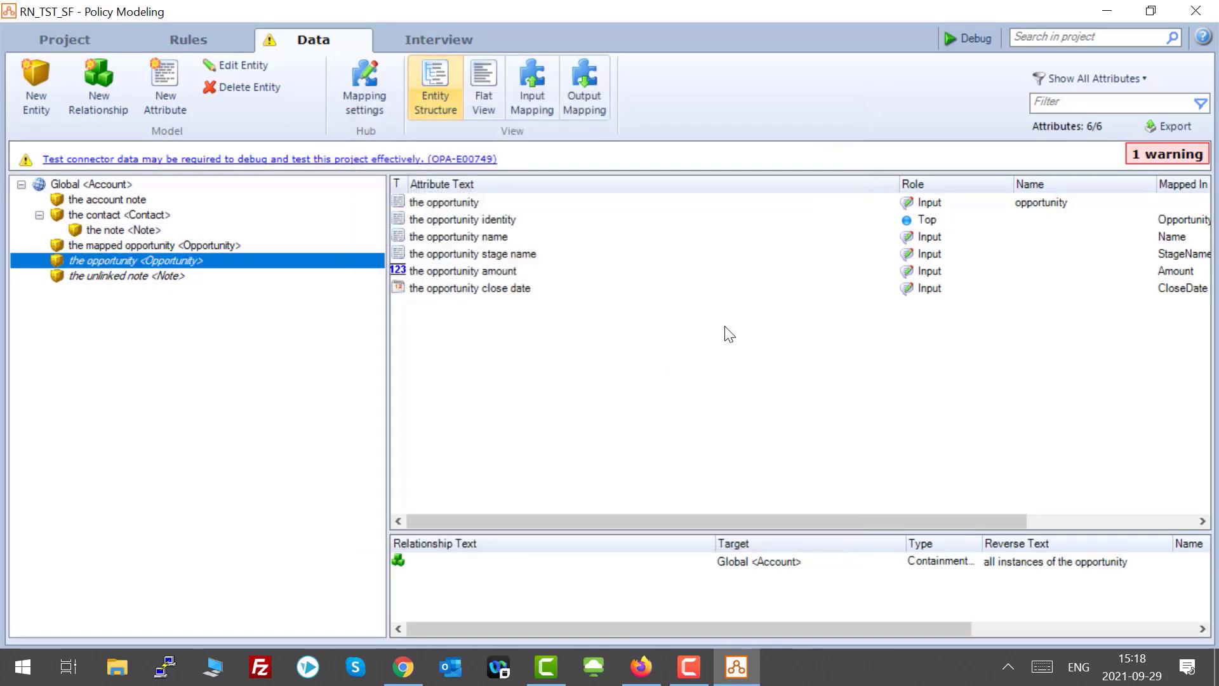
# Step: Back in the Salesforce interview, set the filter amount to 100,000 and the filter stage to Prospecting
pyautogui.hotkey('alt', 'Tab')
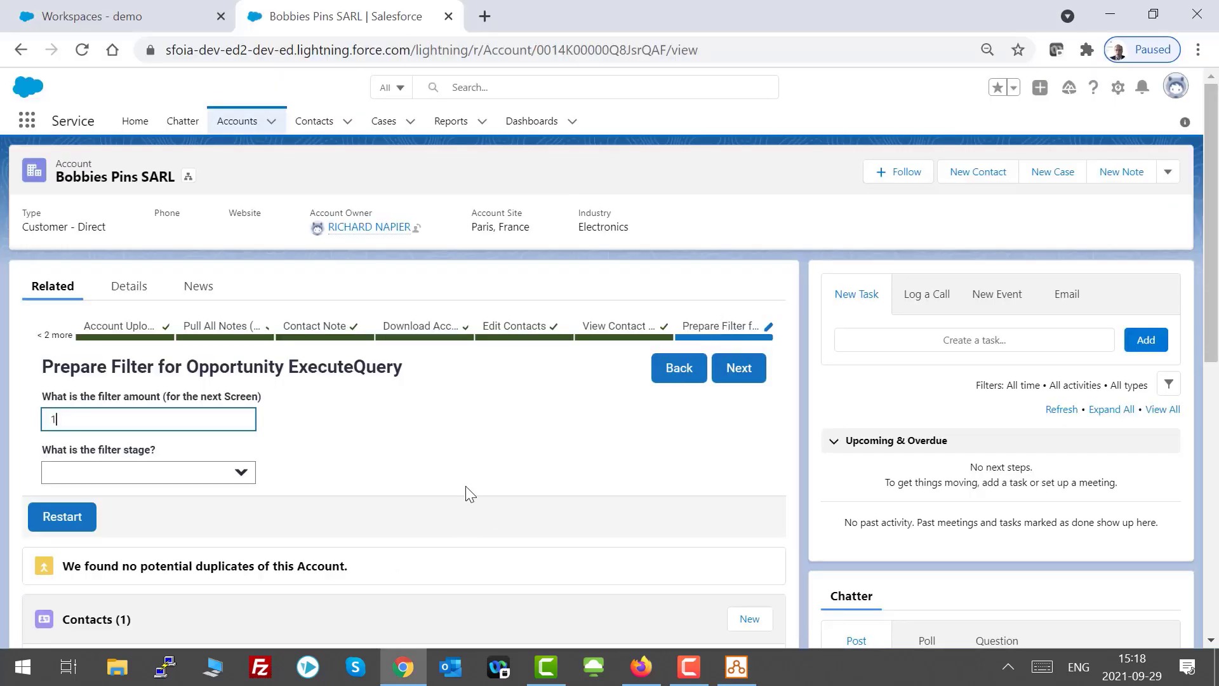
pyautogui.write('00000')
pyautogui.press('Tab')
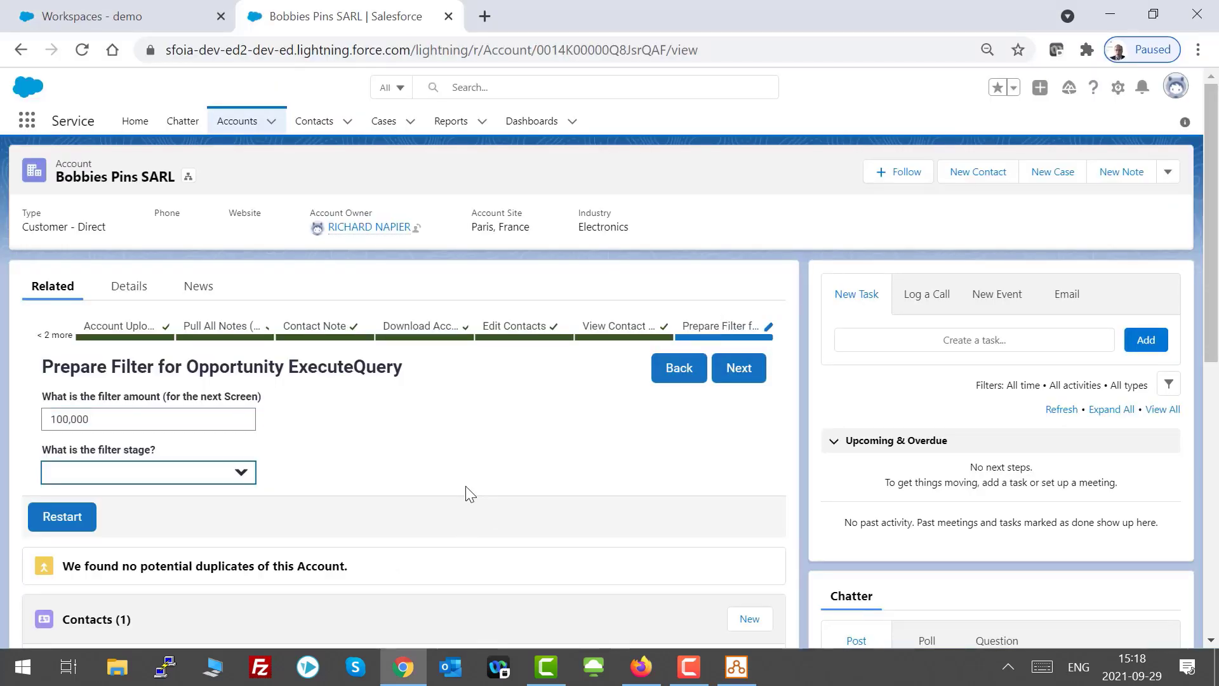
pyautogui.click(213, 478)
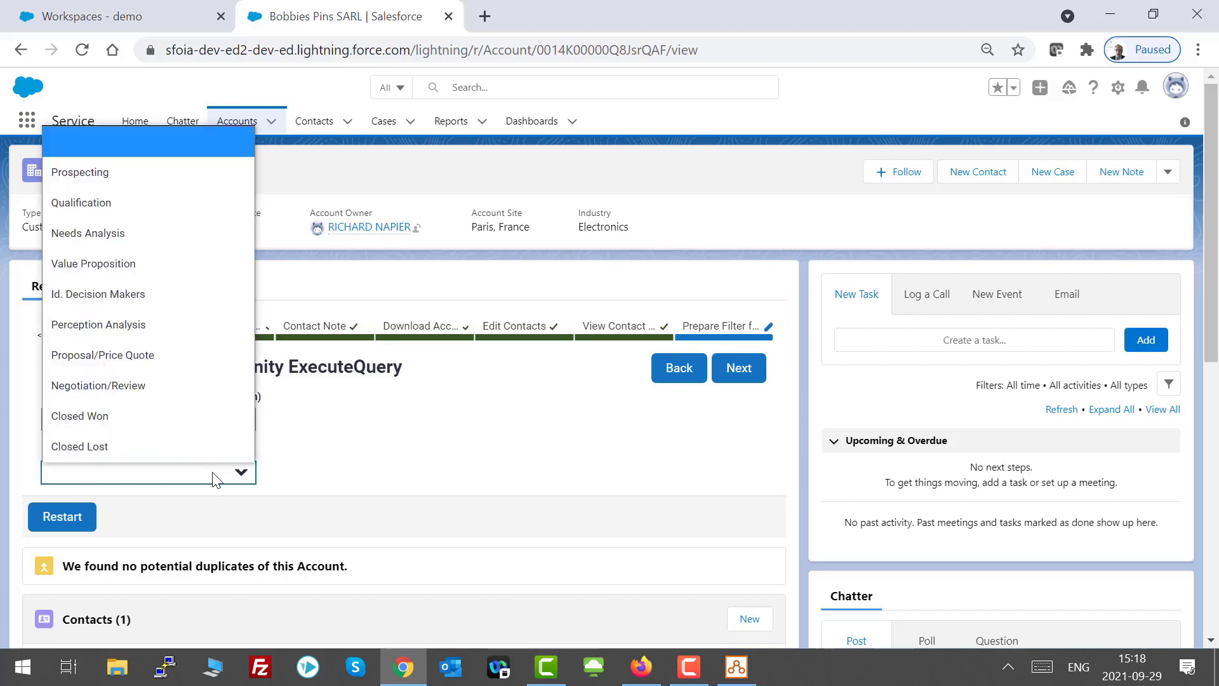
pyautogui.click(84, 162)
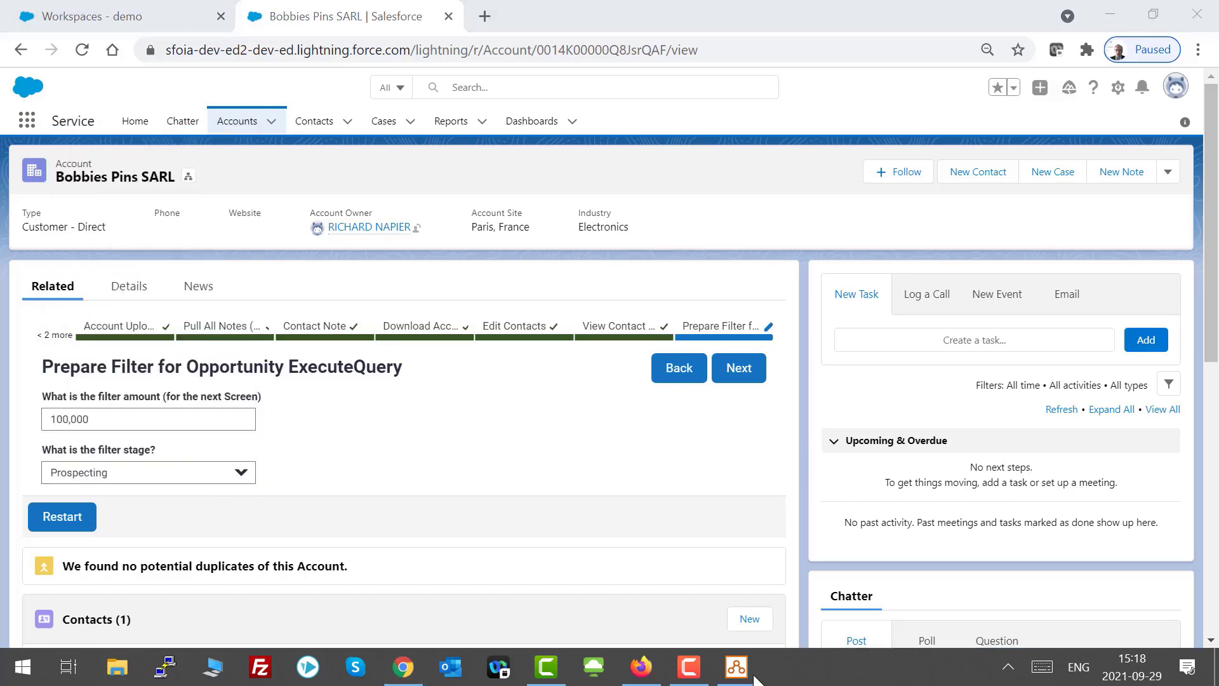
# Step: Recheck the opportunity entity's load conditions in Policy Modeling against the entered filter values, and return to the Salesforce interview
pyautogui.click(737, 667)
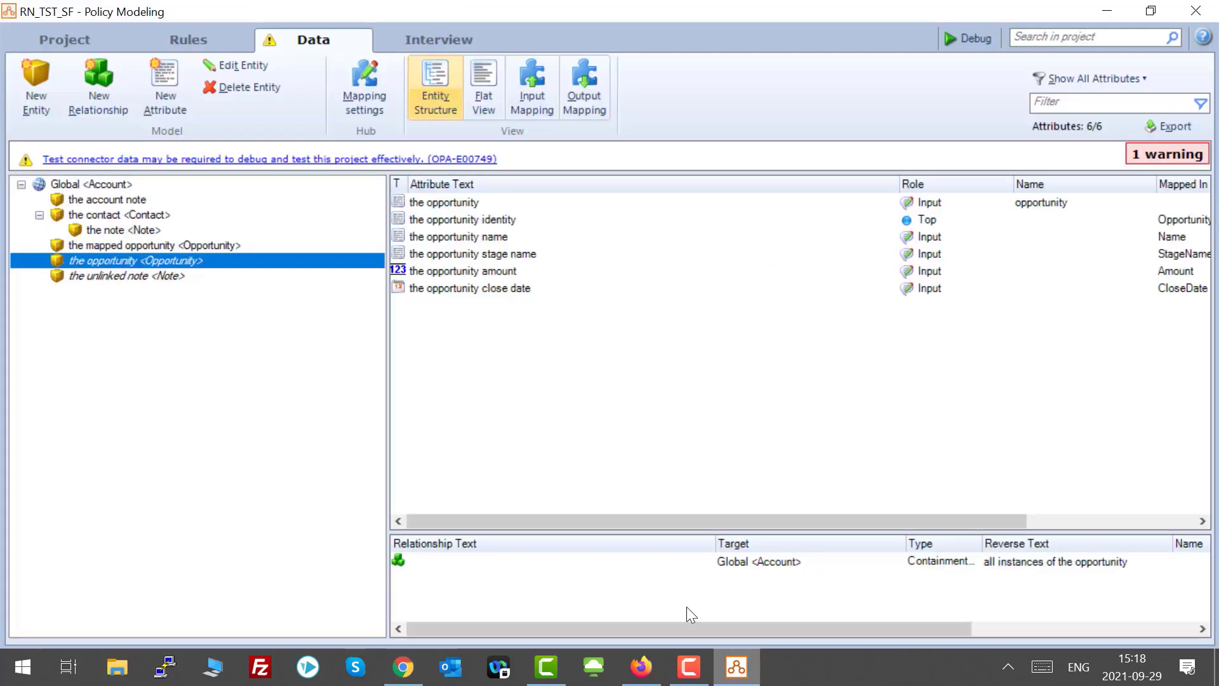
pyautogui.doubleClick(193, 261)
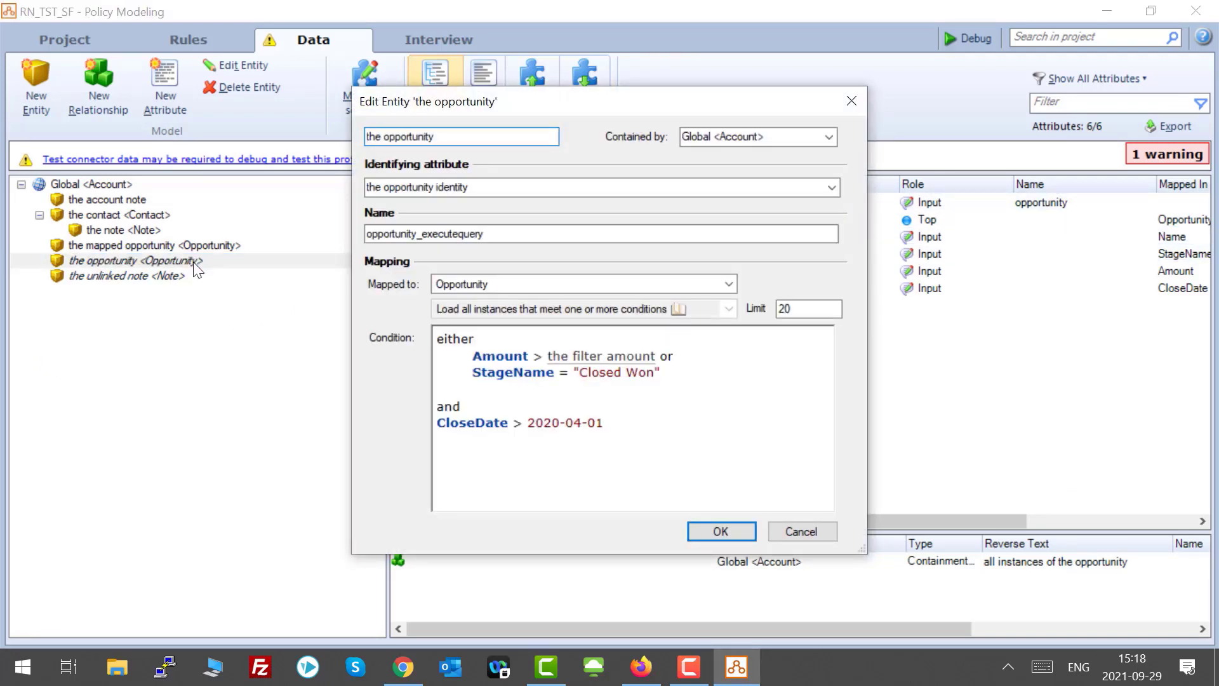
pyautogui.press('Escape')
pyautogui.hotkey('alt', 'Tab')
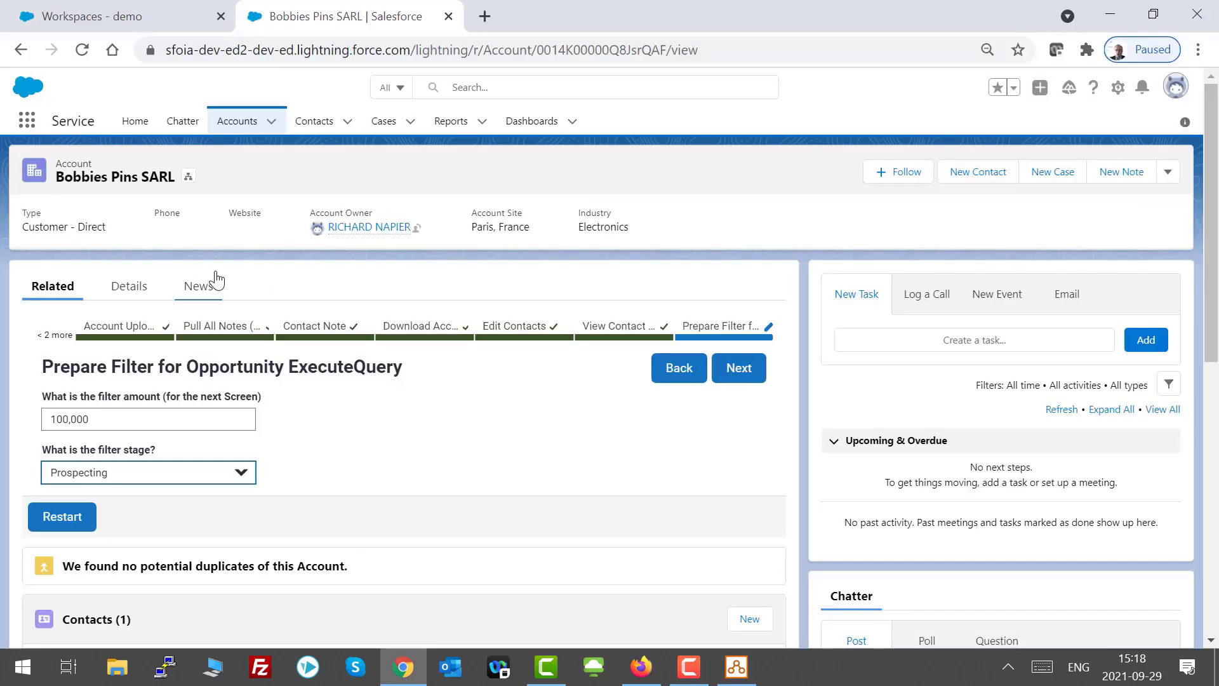
# Step: Submit the filter values and look through the opportunities on the Load Opportunities via ExecuteQuery screen
pyautogui.click(725, 368)
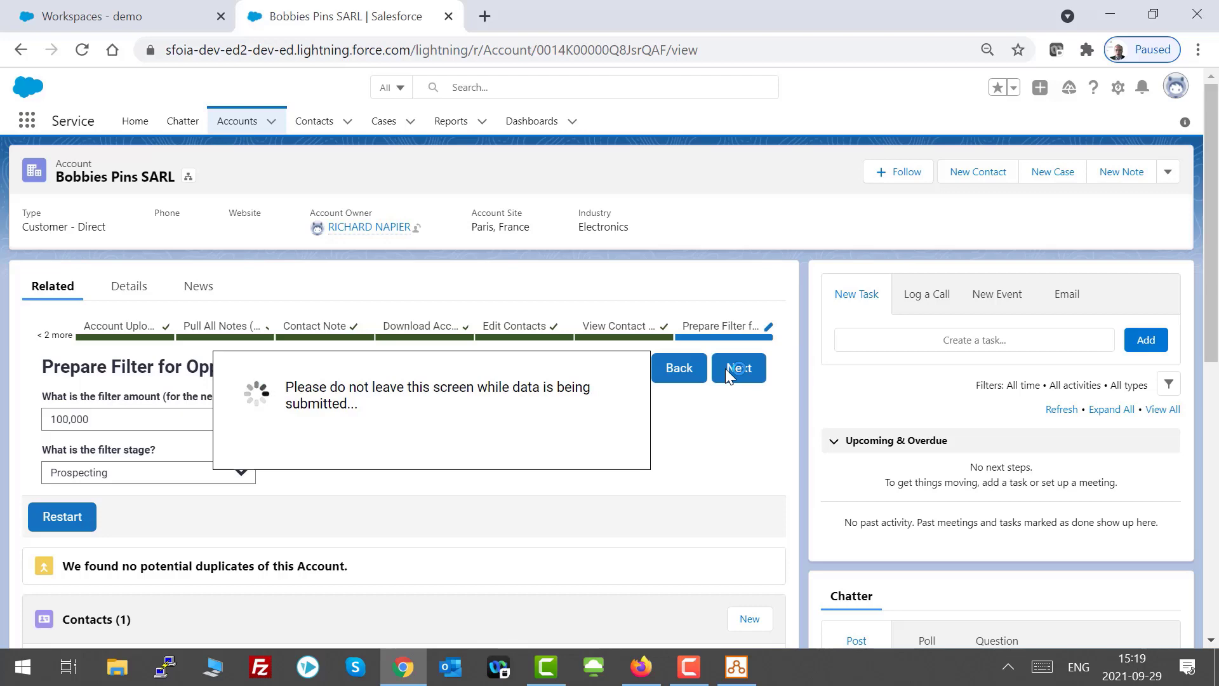
pyautogui.scroll(-1, 695, 309)
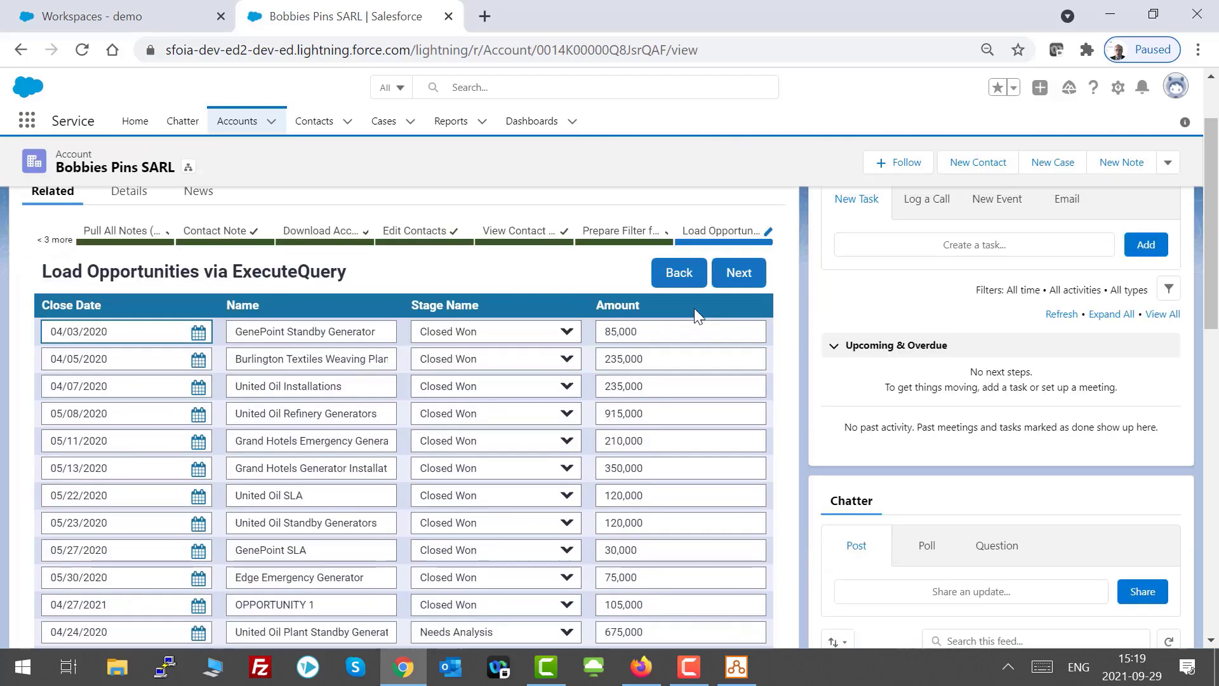
pyautogui.scroll(-2, 695, 307)
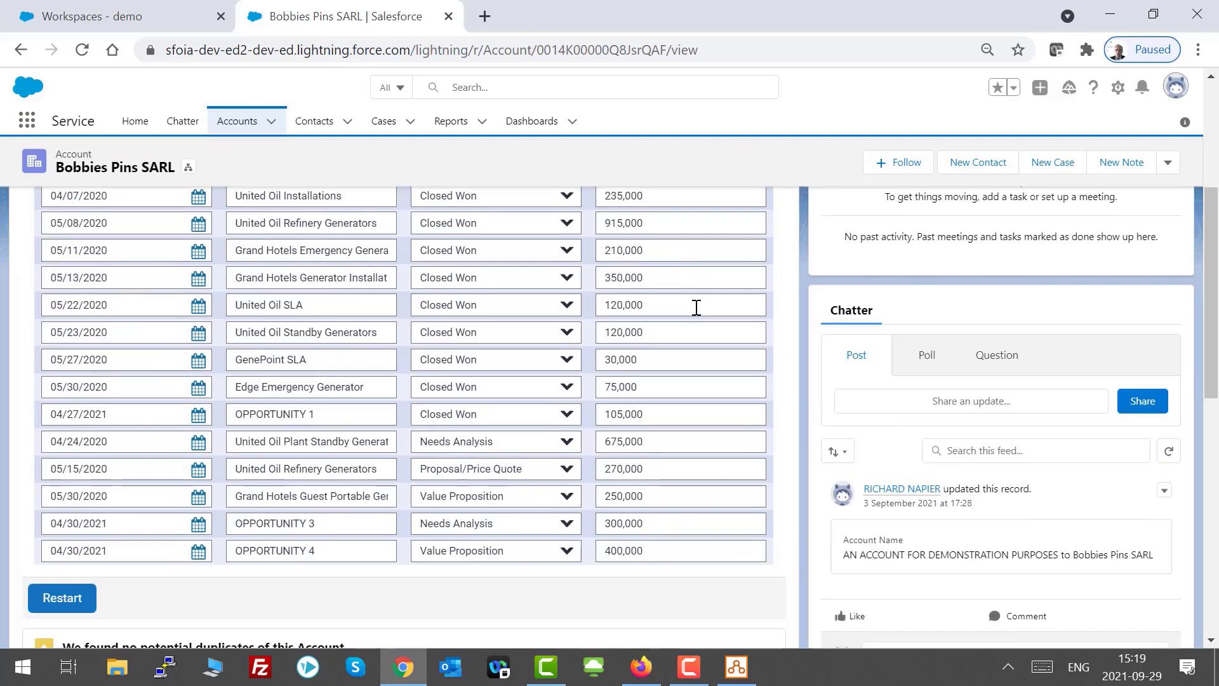
pyautogui.scroll(2, 698, 306)
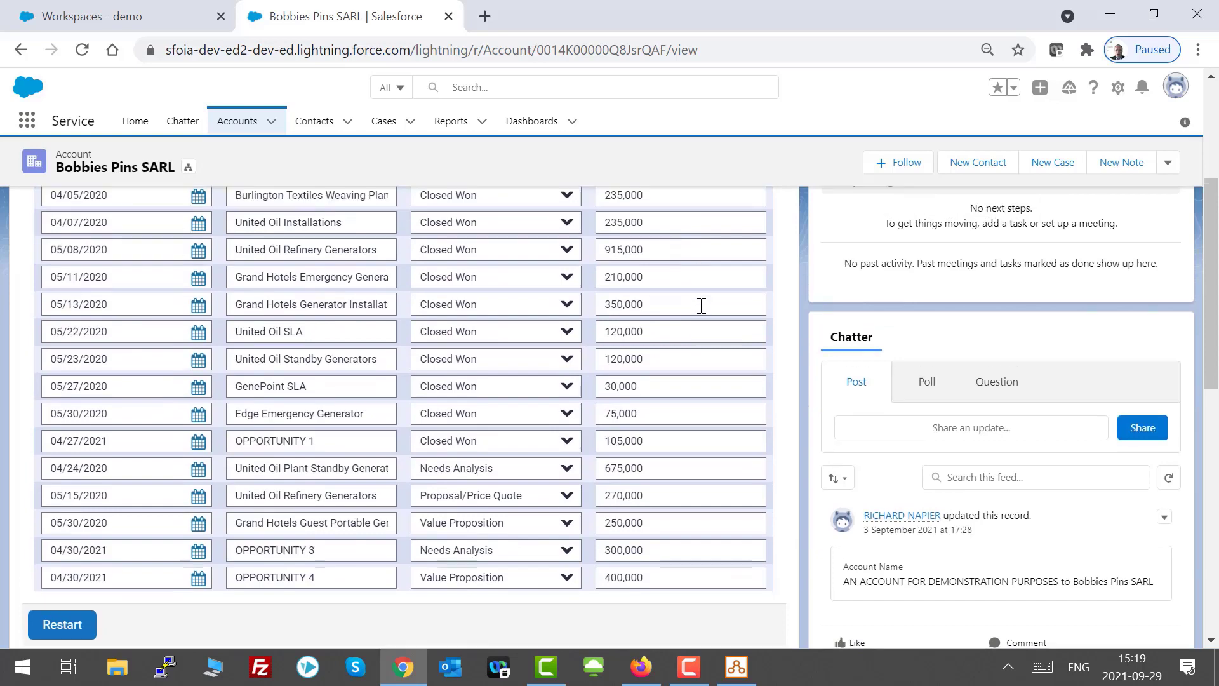
# Step: Continue to the Interview Complete screen and expand the details of the interview outcome
pyautogui.click(751, 272)
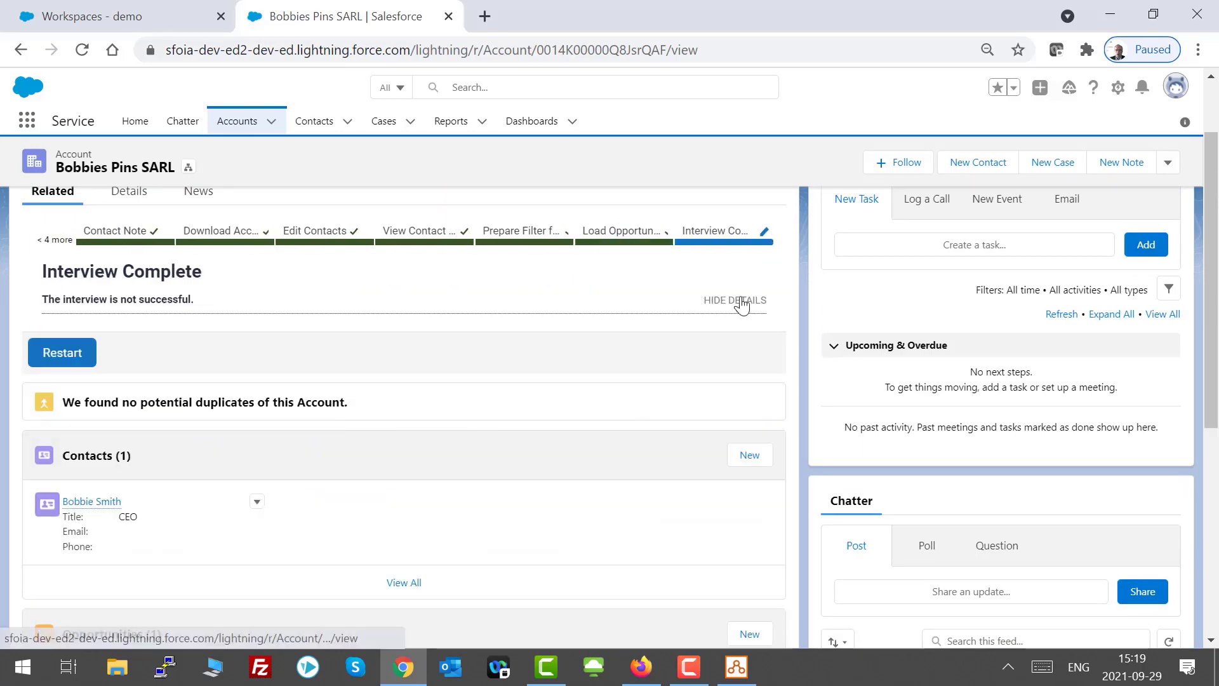
pyautogui.click(737, 301)
pyautogui.scroll(2, 742, 305)
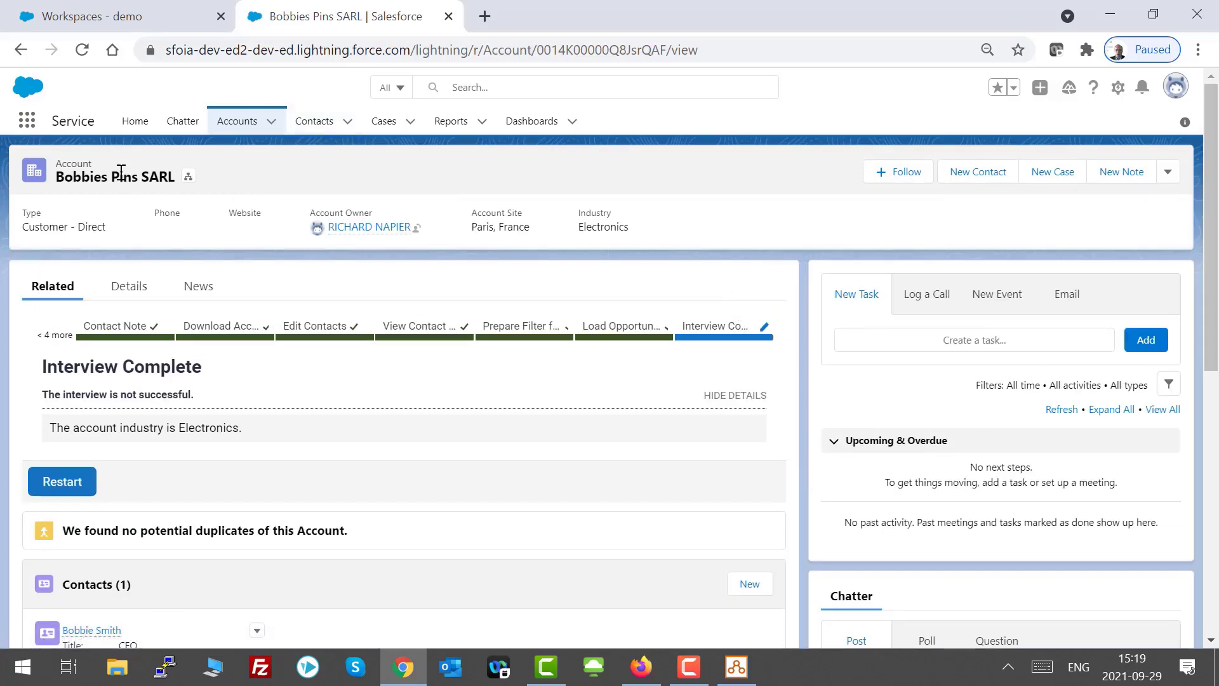
# Step: Reopen the Bobbies Pins SARL account and examine its Notes & Attachments and the embedded interview's state
pyautogui.click(236, 121)
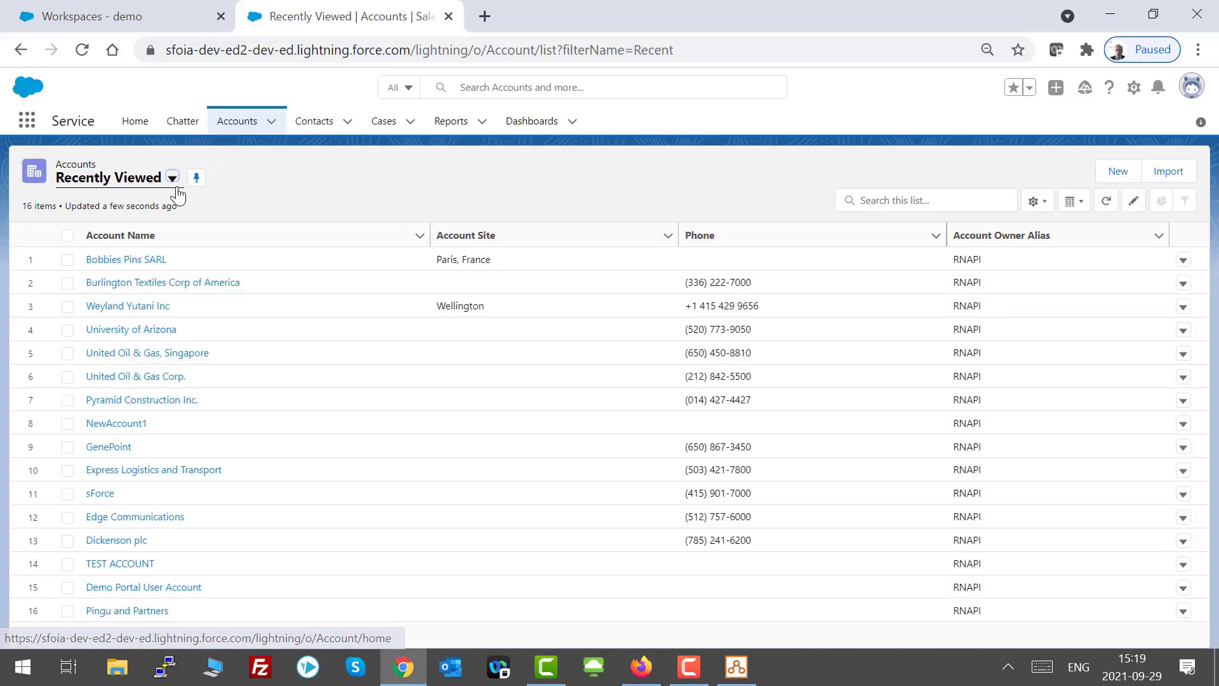
pyautogui.click(127, 262)
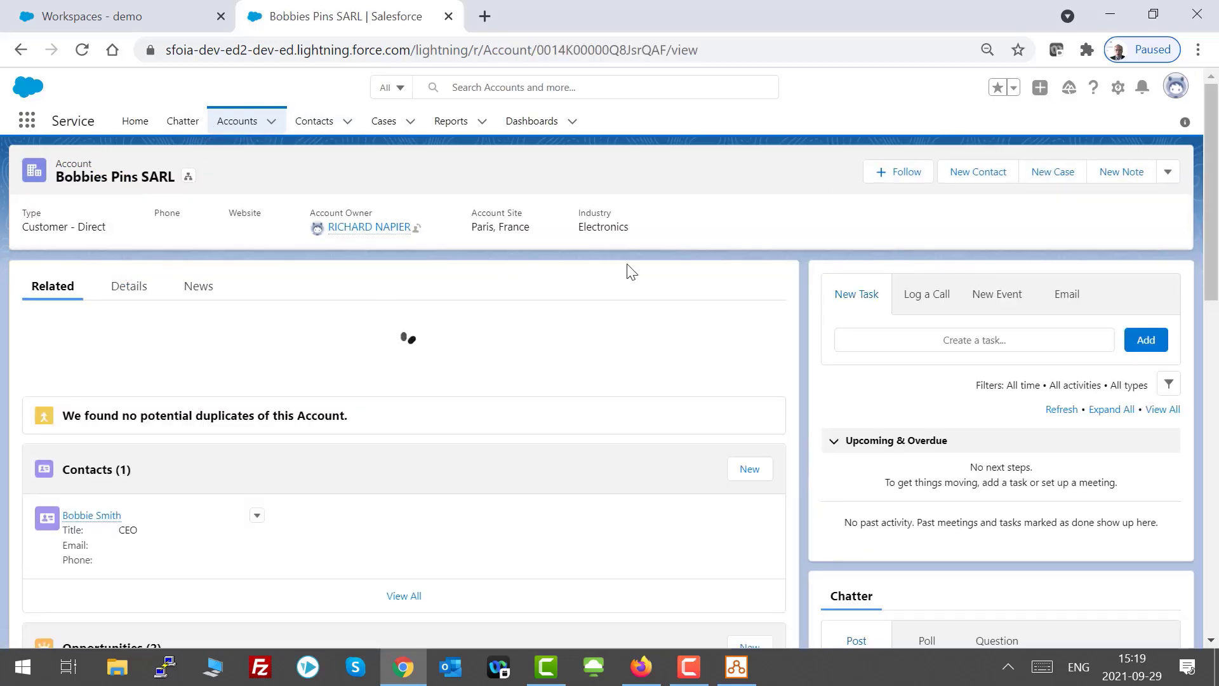
pyautogui.scroll(-7, 742, 381)
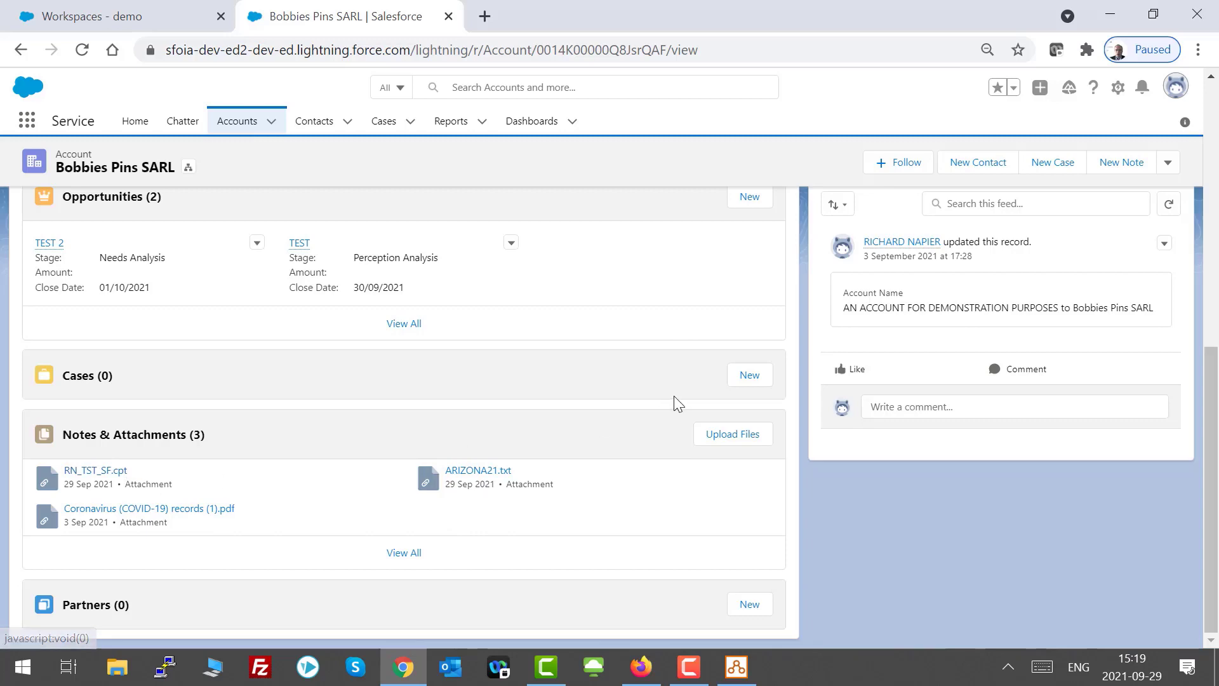
pyautogui.scroll(6, 694, 451)
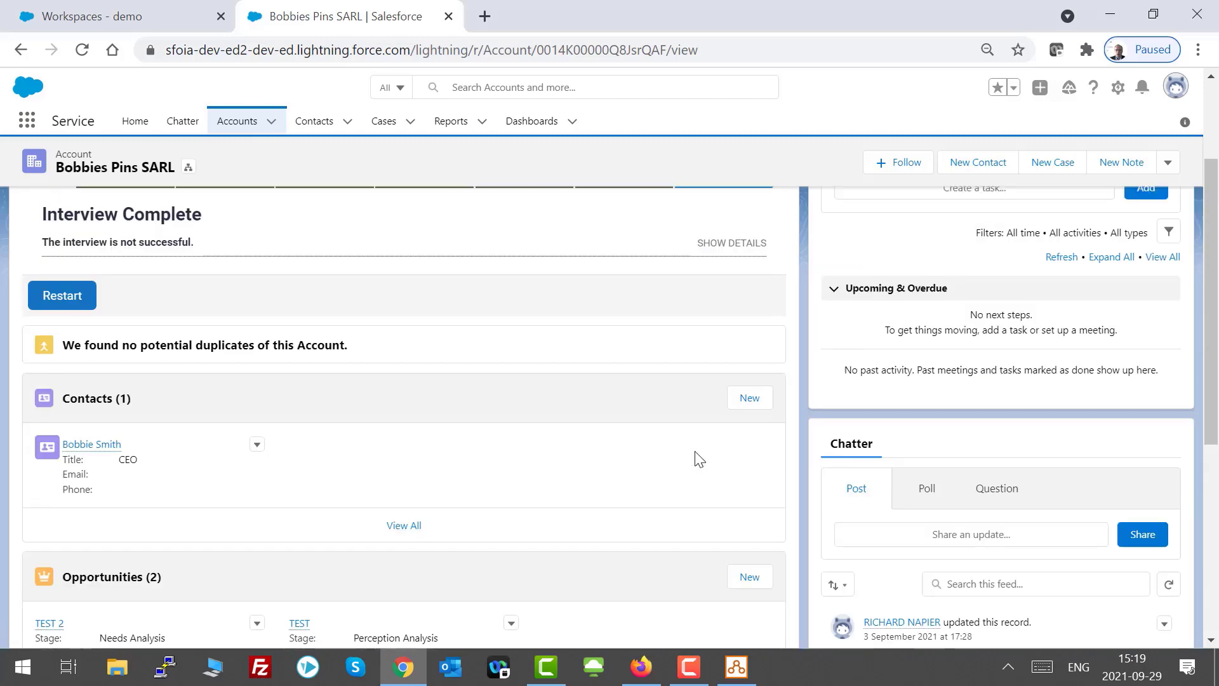
pyautogui.scroll(3, 701, 454)
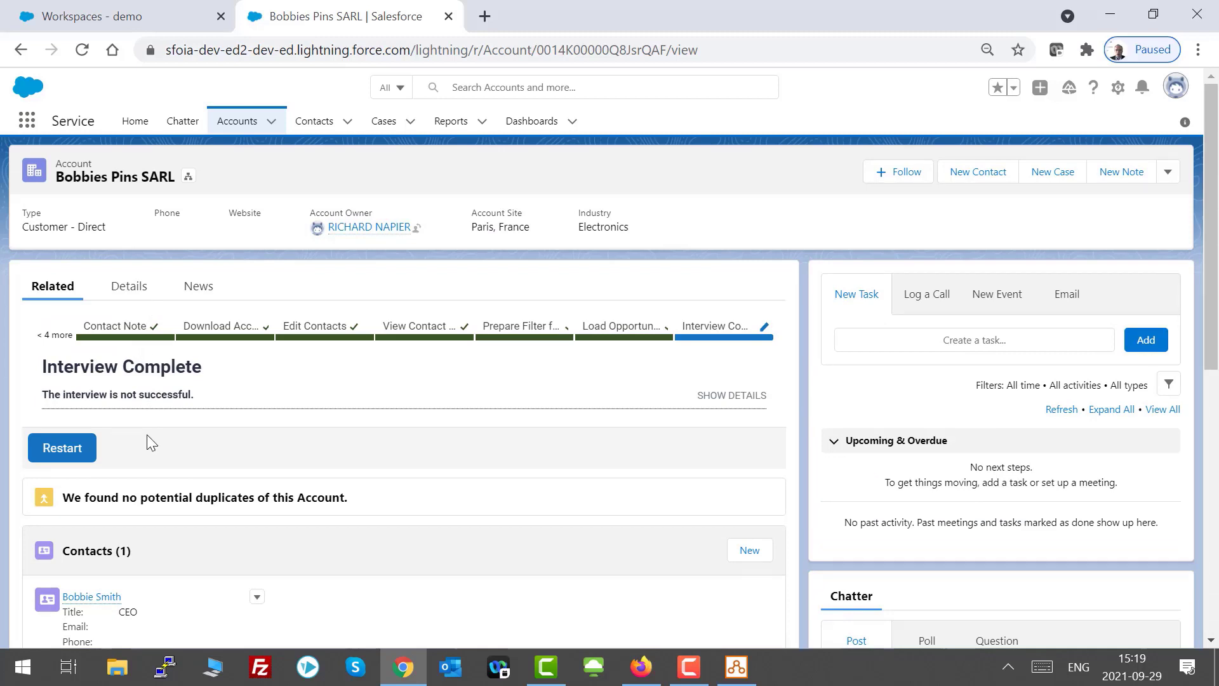
# Step: Open the account's contact record and check the notes listed under its Notes & Attachments
pyautogui.click(80, 324)
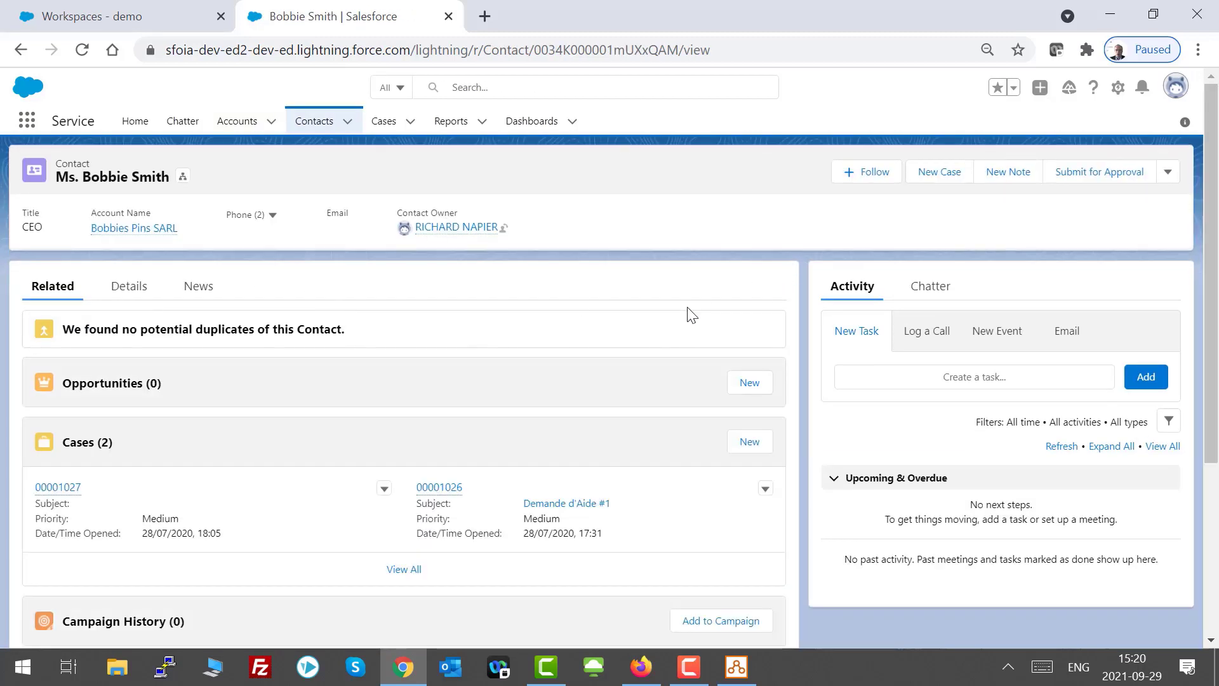
pyautogui.scroll(-3, 691, 313)
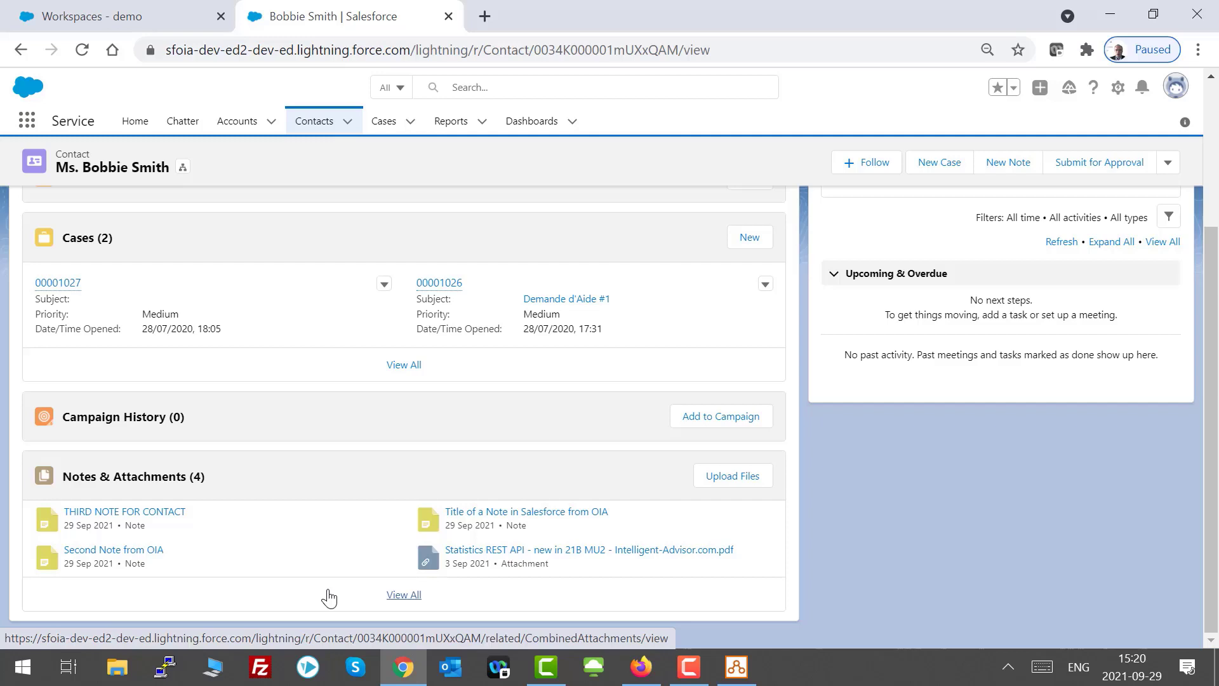
pyautogui.scroll(3, 328, 597)
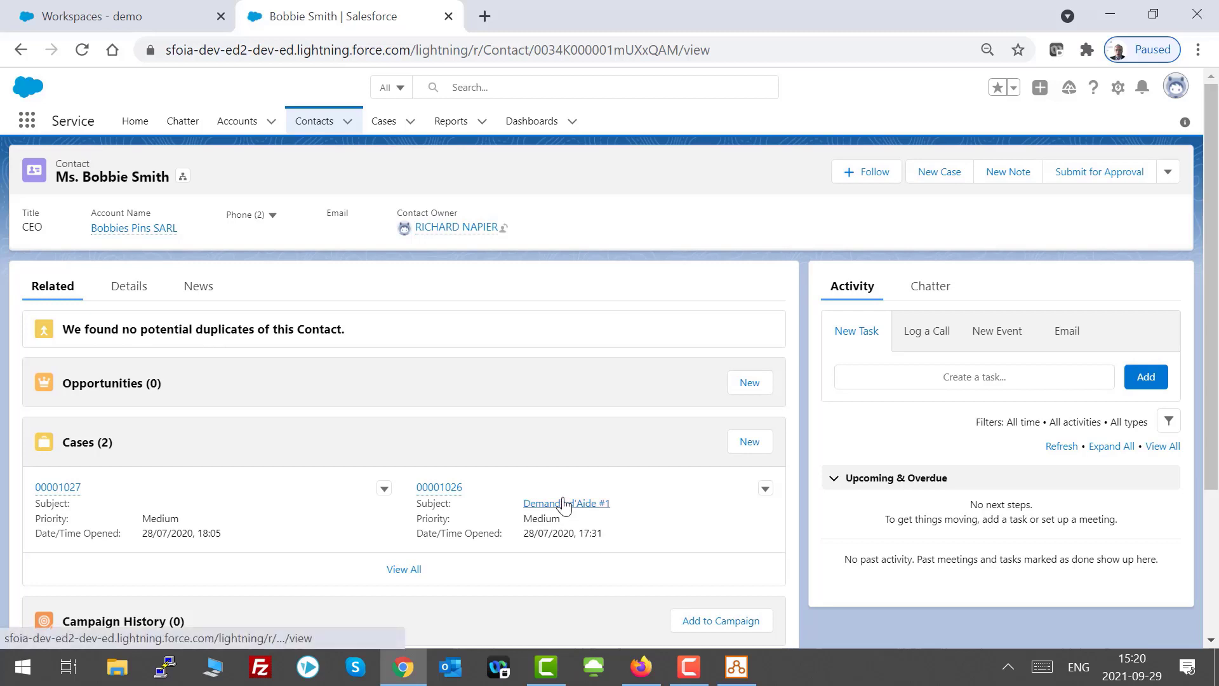
# Step: Delete the RN_TST_SF.cpt checkpoint attachment from the Bobbies Pins SARL account's Notes & Attachments
pyautogui.click(236, 123)
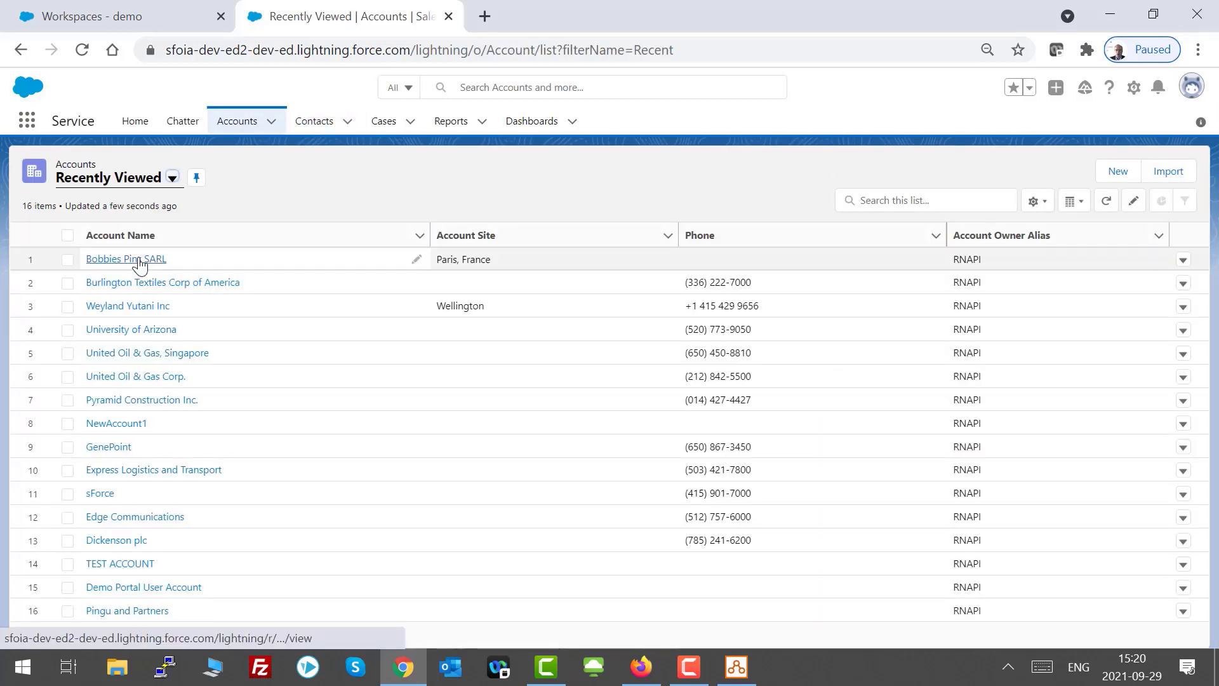
pyautogui.click(140, 262)
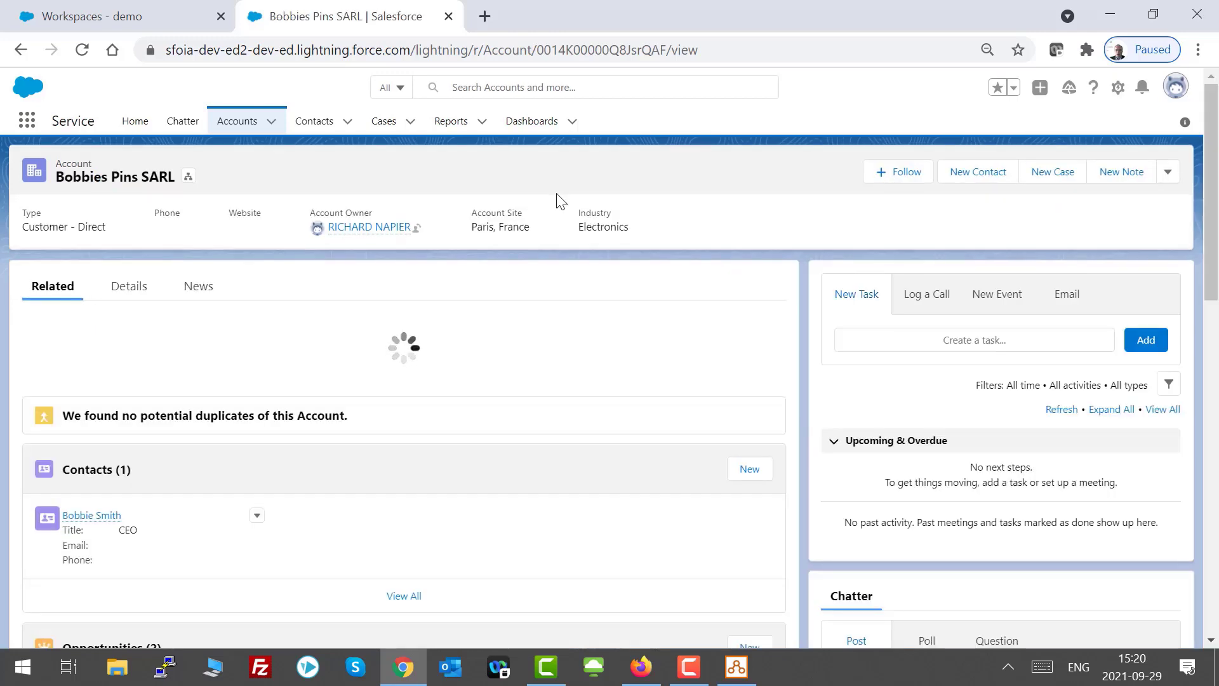
pyautogui.scroll(-8, 755, 254)
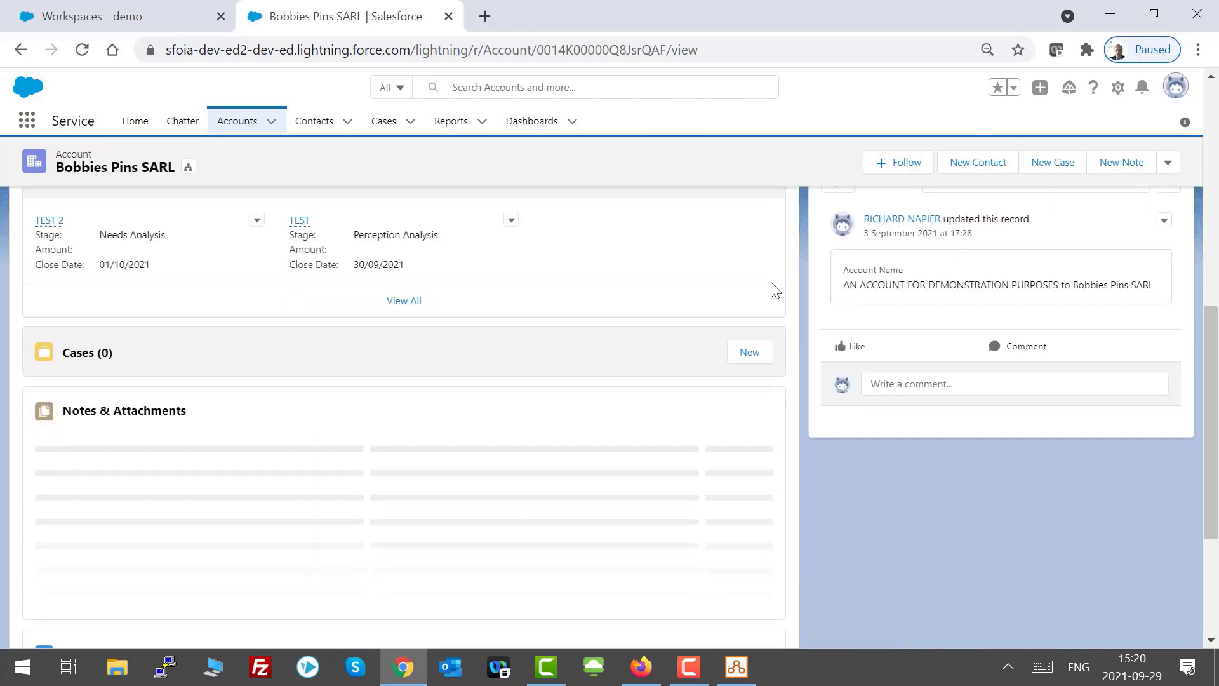
pyautogui.scroll(-3, 772, 291)
pyautogui.scroll(3, 749, 317)
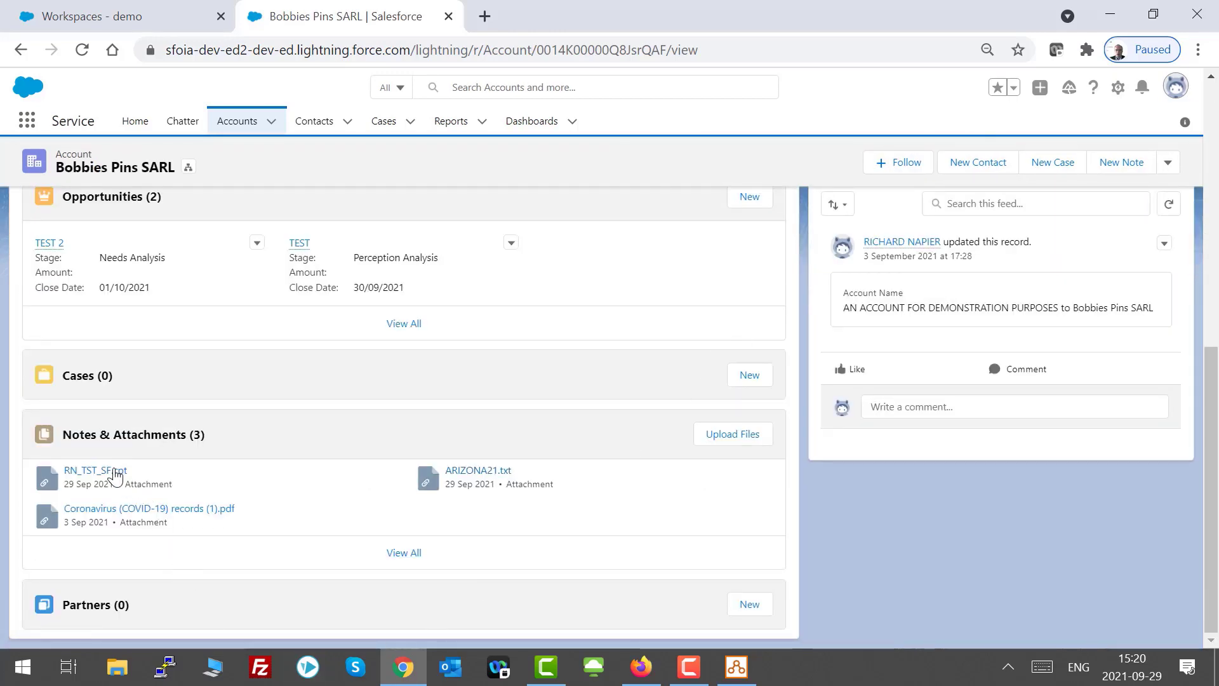
pyautogui.click(137, 437)
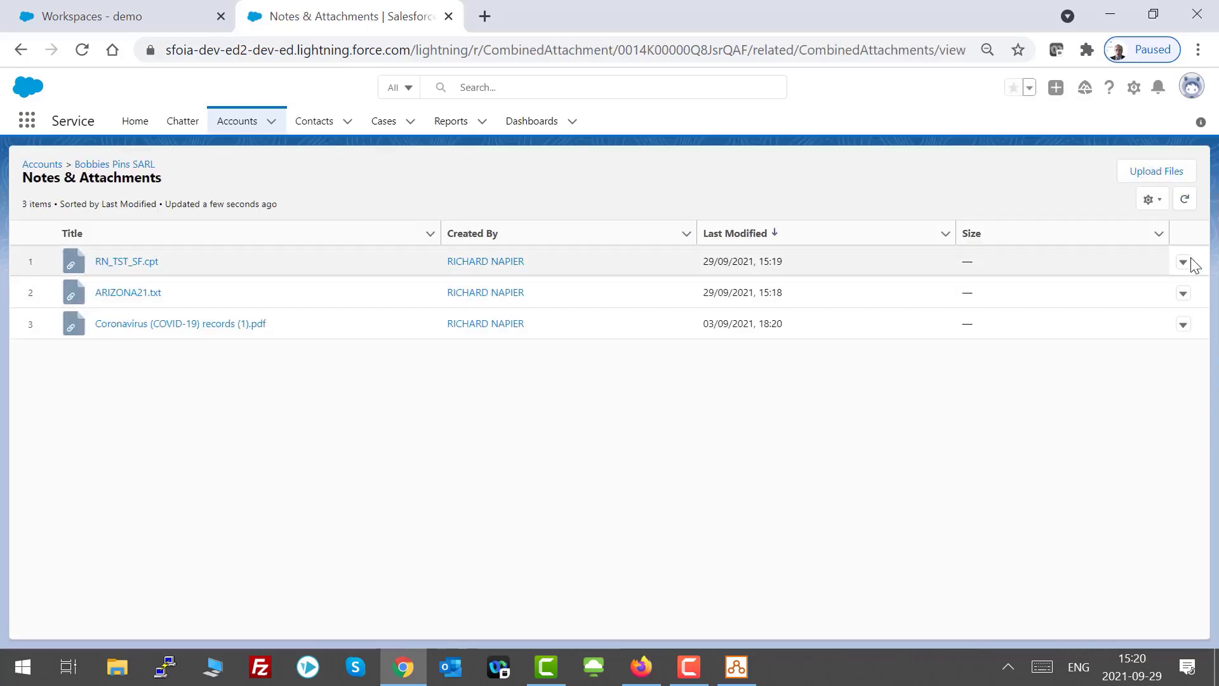
pyautogui.click(1184, 262)
pyautogui.click(1150, 294)
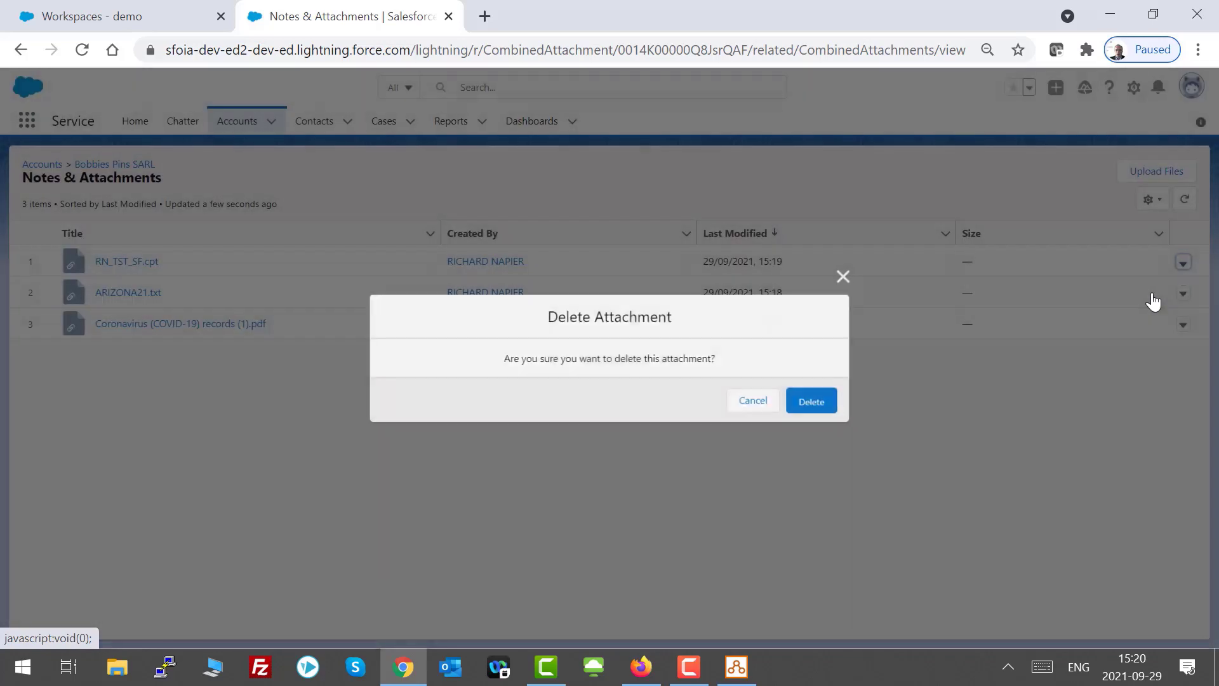
pyautogui.click(826, 401)
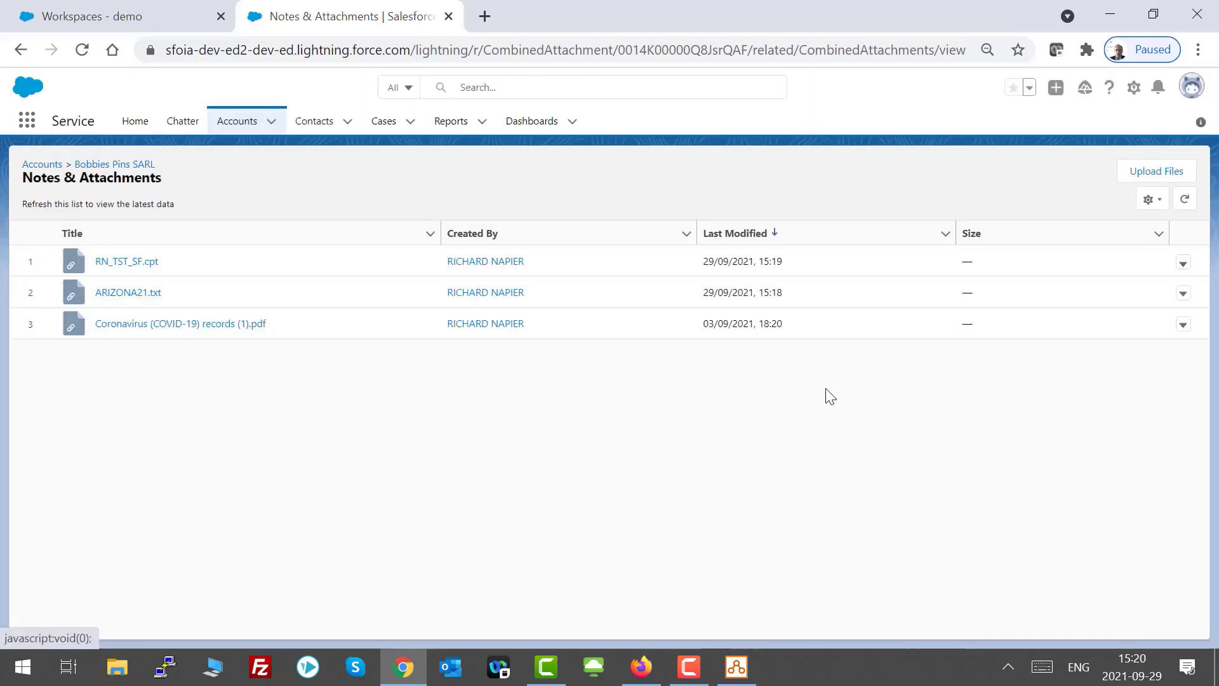
# Step: Reopen the Bobbies Pins SARL account record from the recently viewed accounts
pyautogui.click(231, 120)
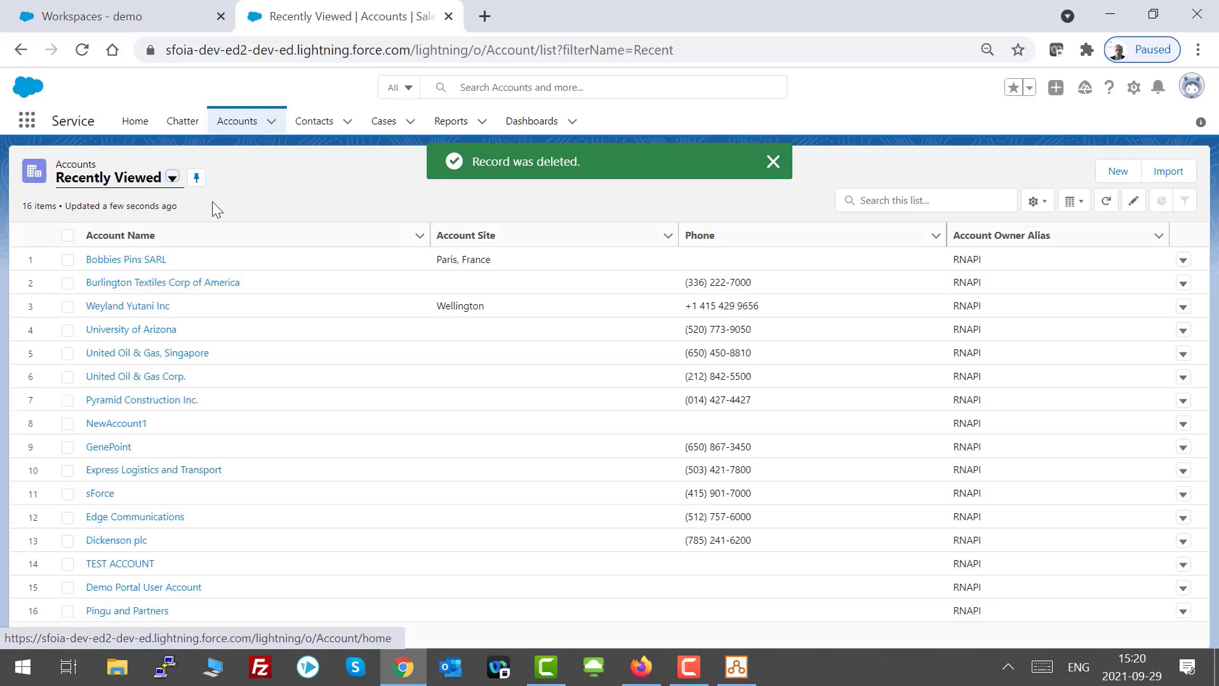
pyautogui.click(122, 259)
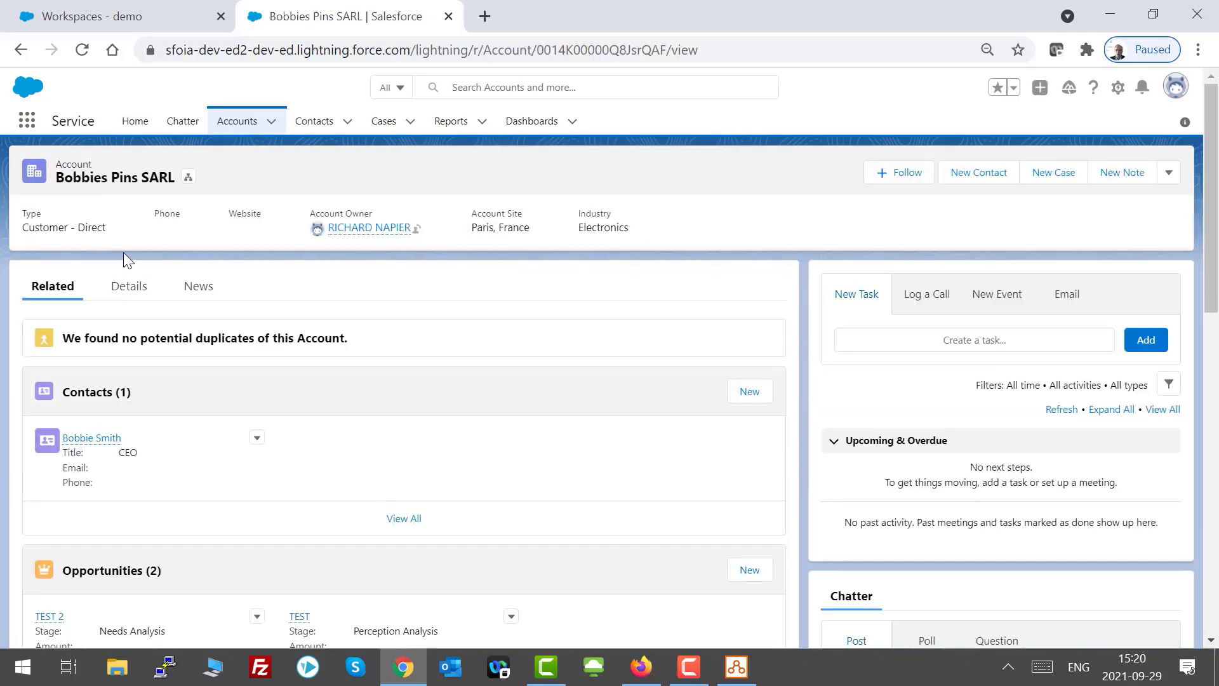